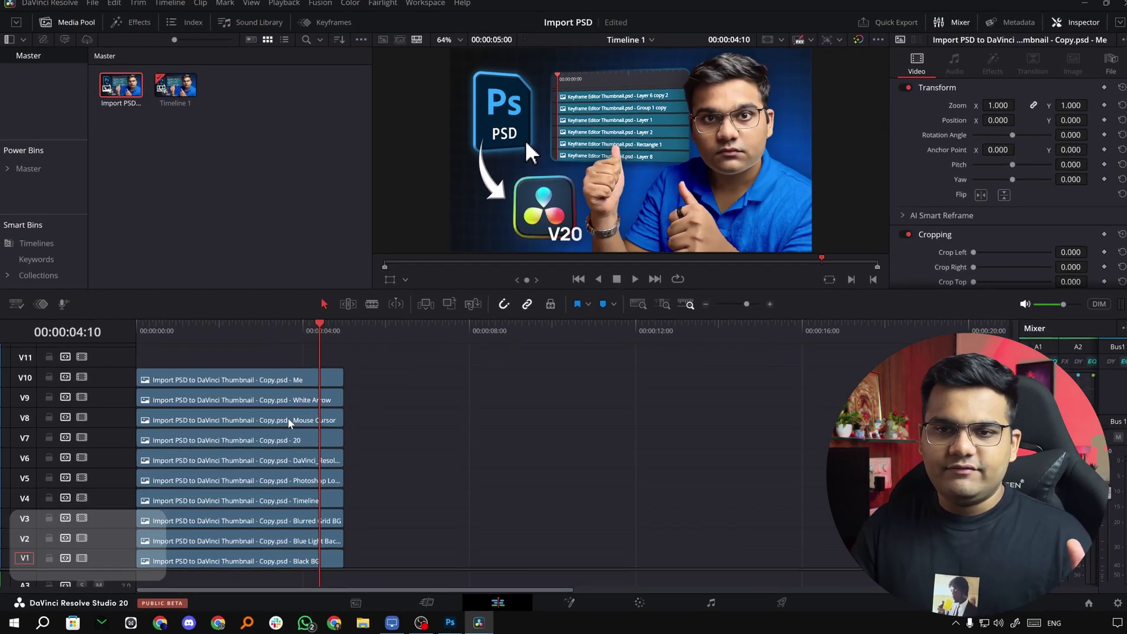
# - Compare the timeline's layer clips with the layers of the PSD in Photoshop, and return to DaVinci Resolve
pyautogui.hotkey('ctrl', '=')
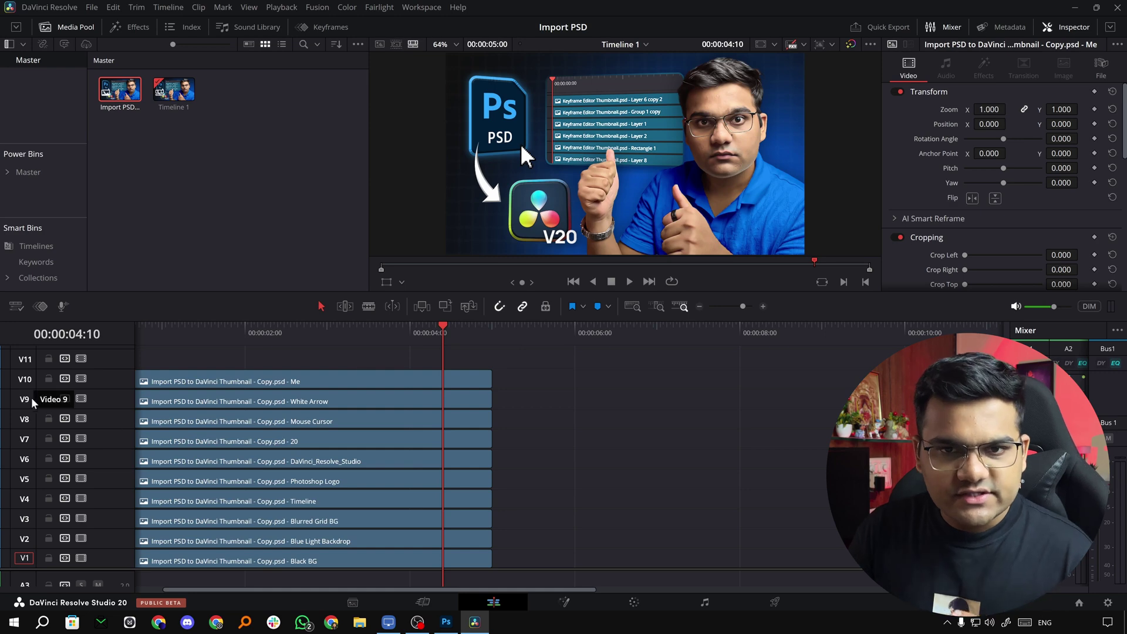
pyautogui.moveTo(581, 373); pyautogui.dragTo(352, 587)
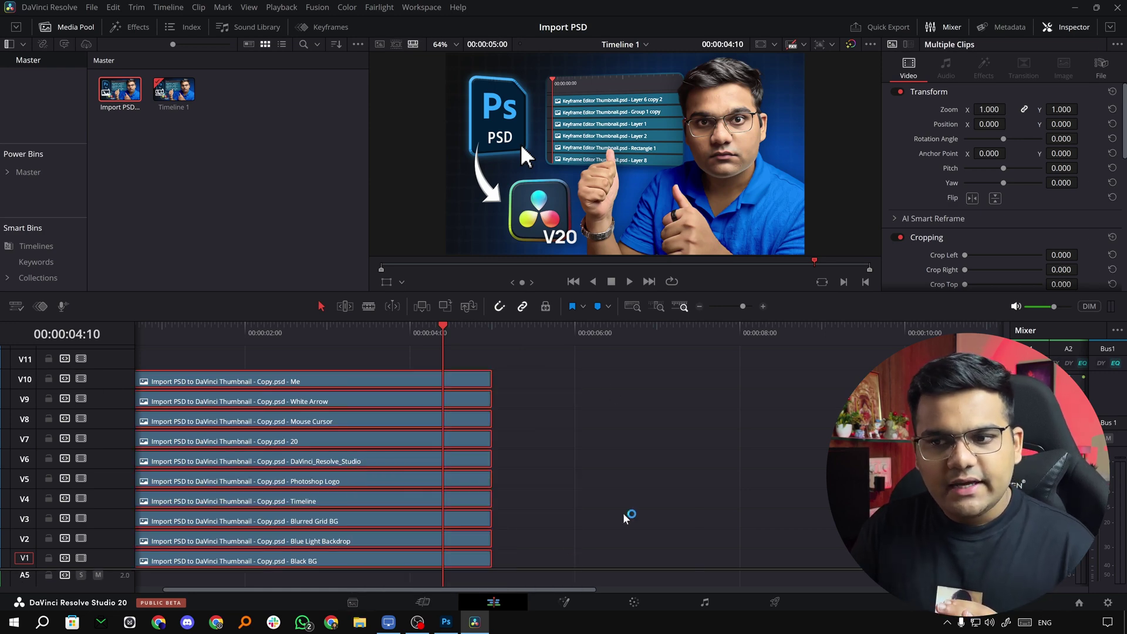
pyautogui.click(446, 622)
pyautogui.click(623, 483)
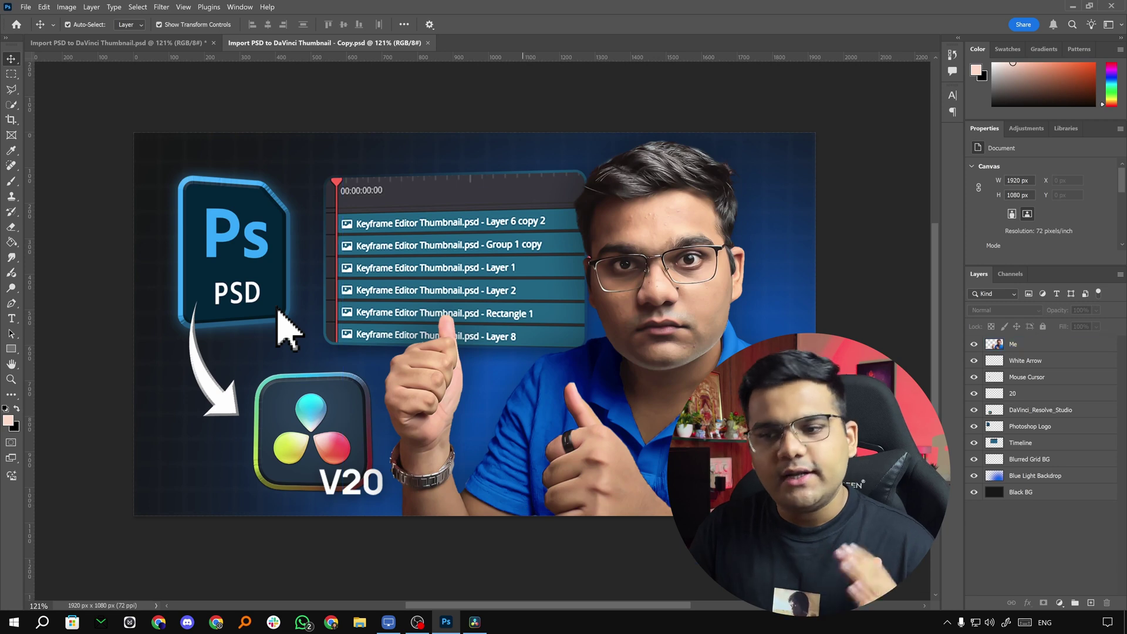
pyautogui.click(474, 622)
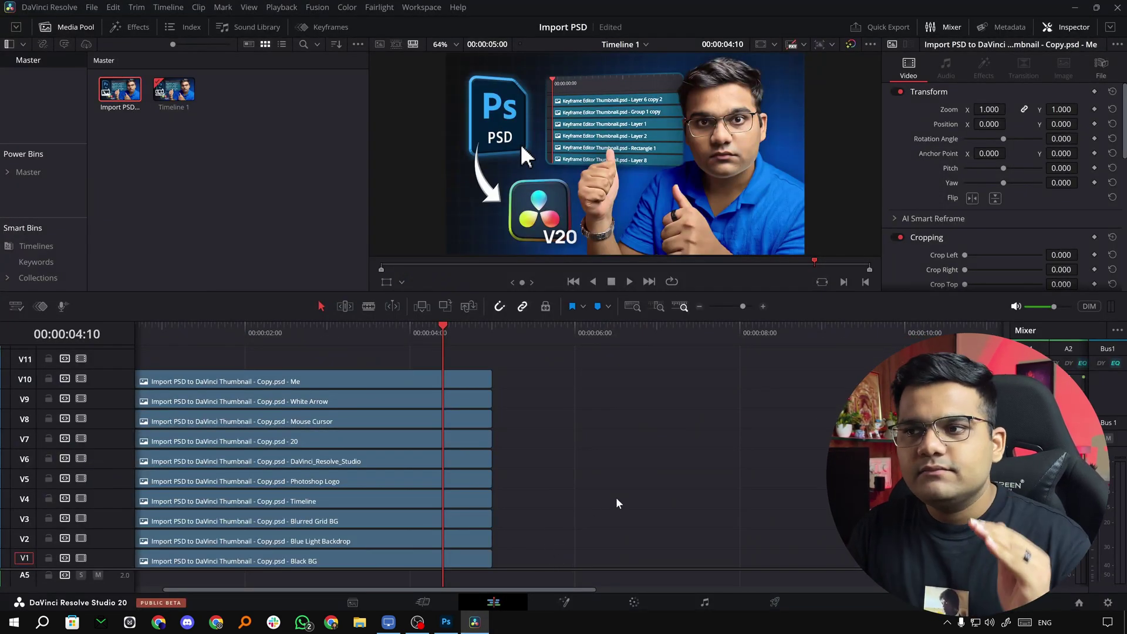
# - Fit the timeline to view, move the playhead to 00:00:00:17, and toggle the Me clip off and on to compare the image
pyautogui.click(633, 306)
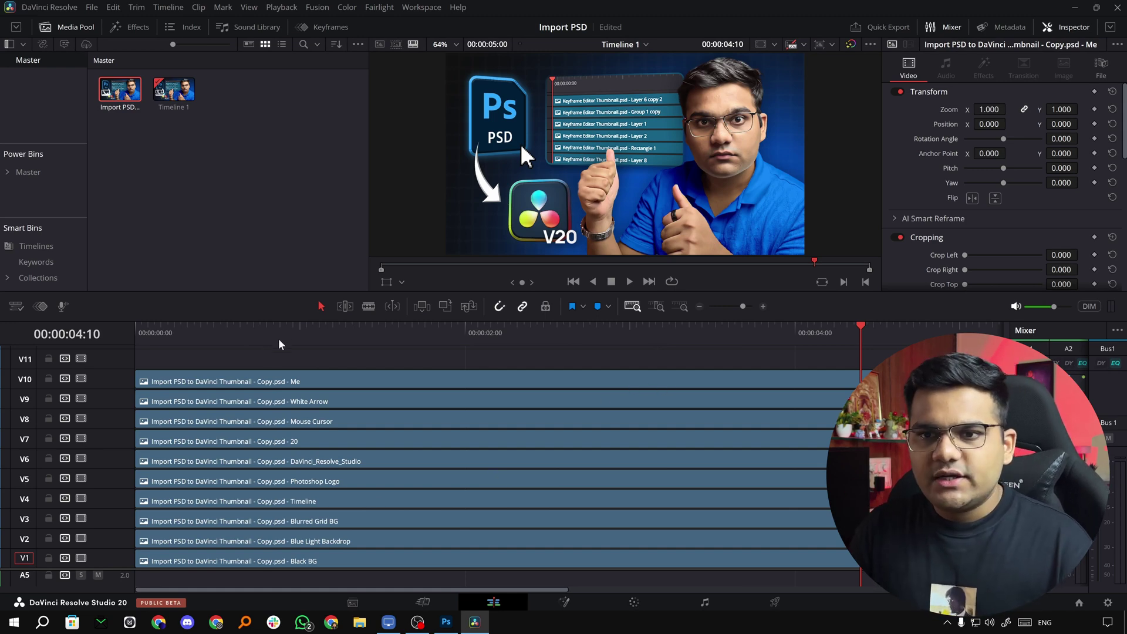
pyautogui.moveTo(279, 338); pyautogui.dragTo(247, 339)
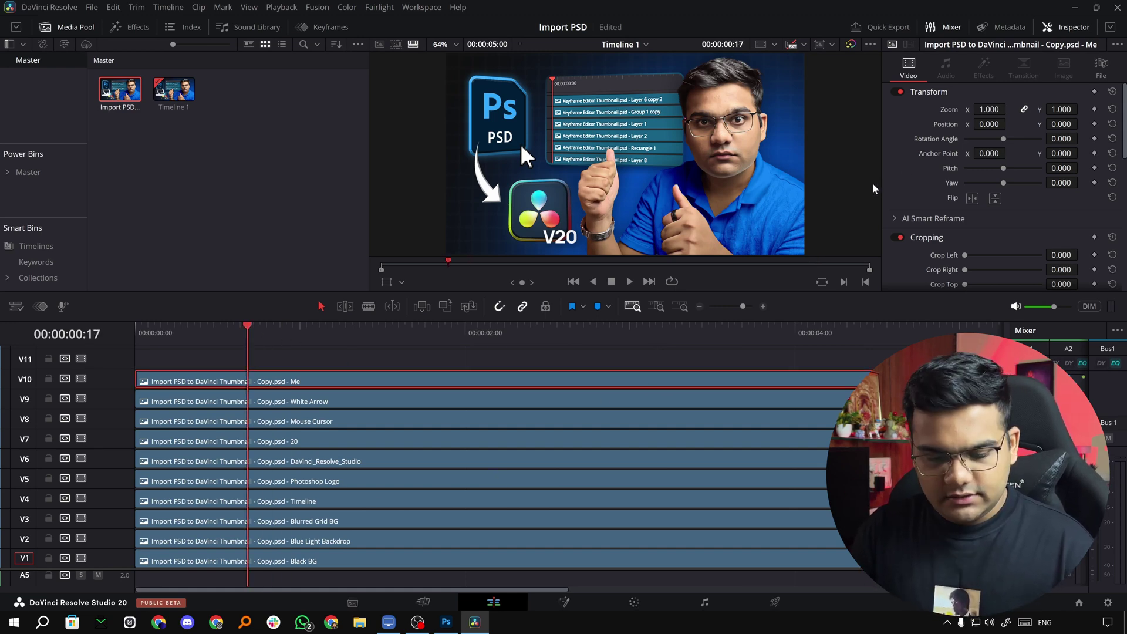
pyautogui.press('d')
pyautogui.press('d')
pyautogui.press('d')
pyautogui.press('d')
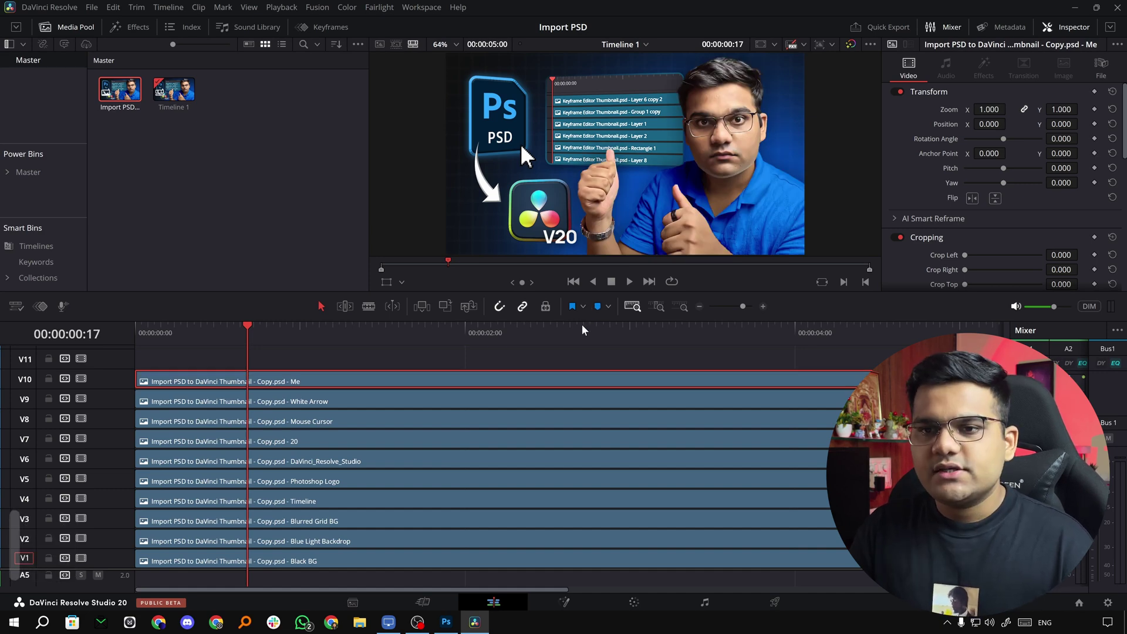
pyautogui.press('d')
pyautogui.press('d')
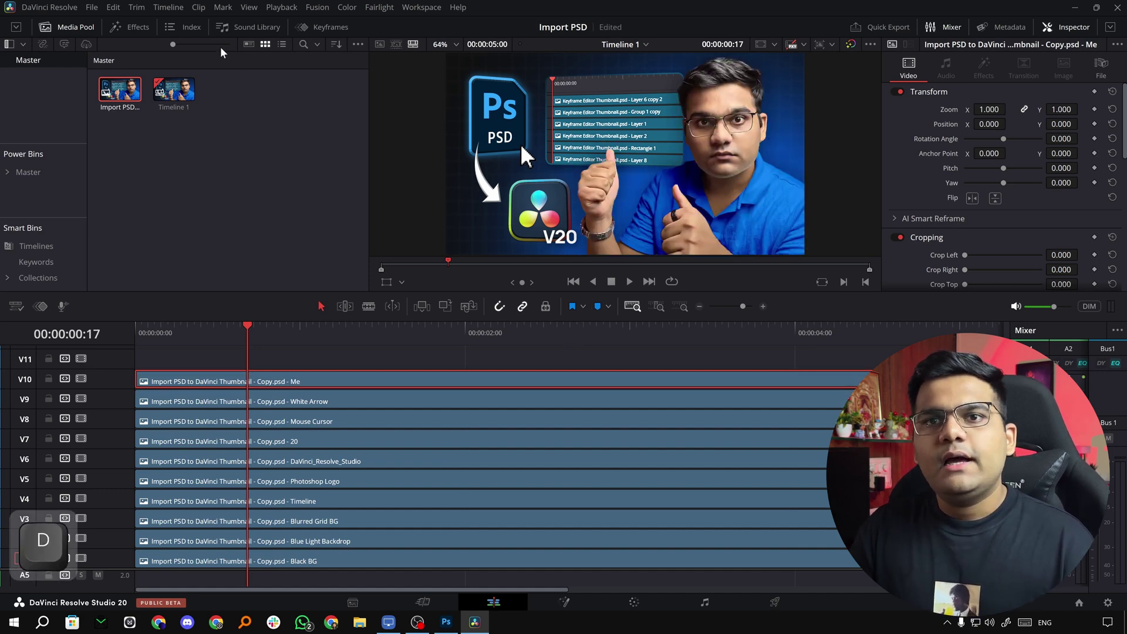
# - Add a 17-frame Push transition to the start of the Me clip and park the playhead at 00:00:00:10
pyautogui.click(130, 27)
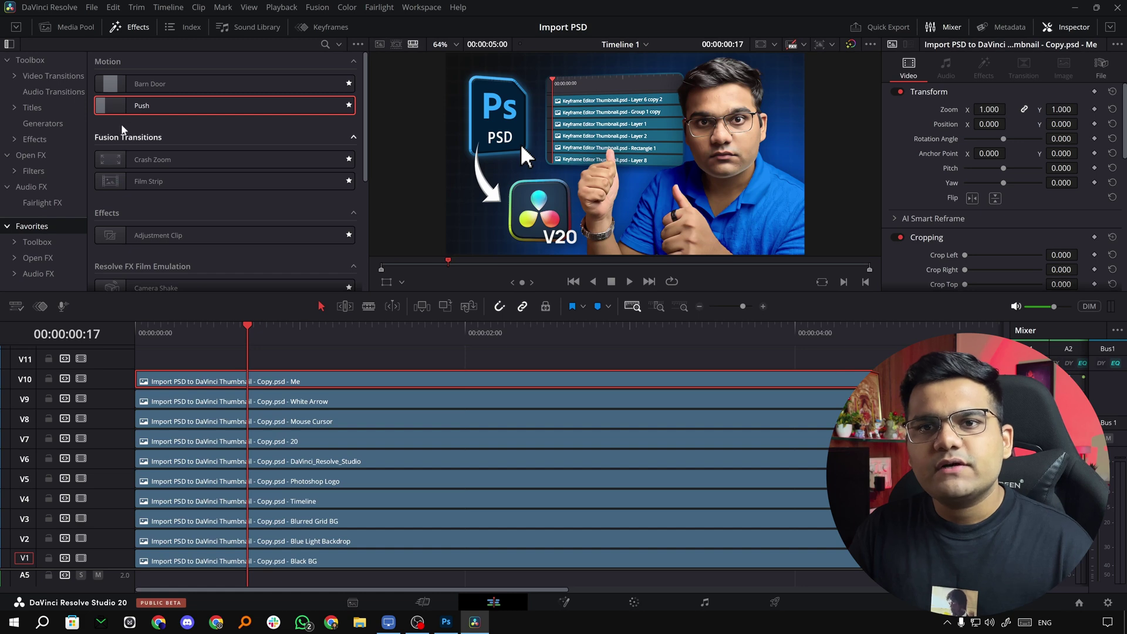
pyautogui.moveTo(140, 107); pyautogui.dragTo(149, 373)
pyautogui.moveTo(298, 369); pyautogui.dragTo(244, 368)
pyautogui.click(201, 330)
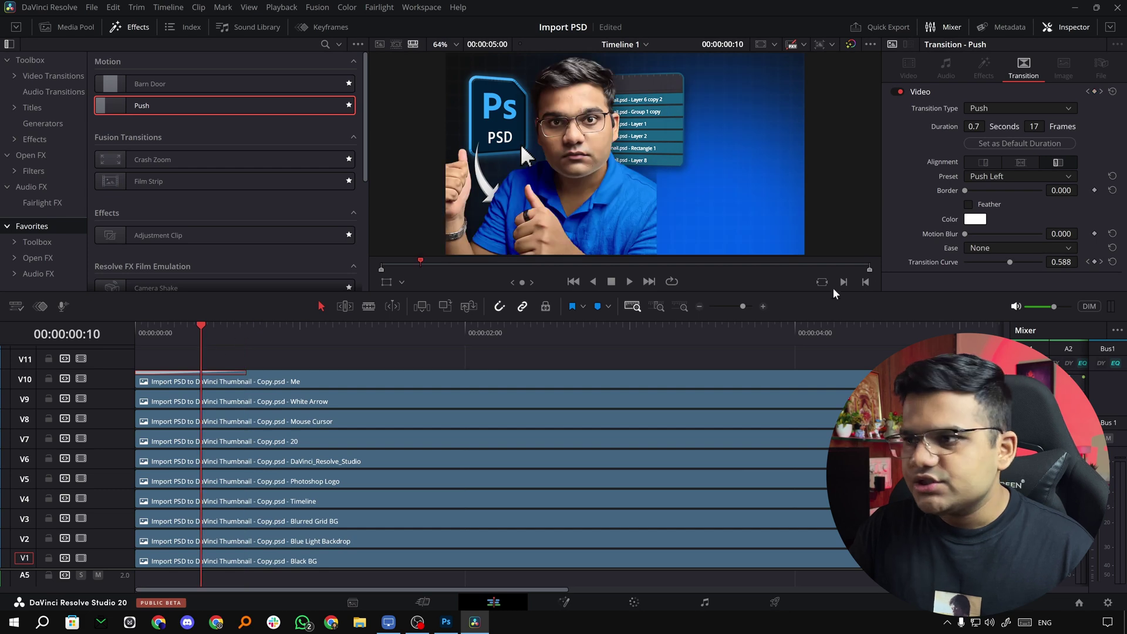
# - Set the Push transition's ease to In & Out, its preset to Push Up and its motion blur to 0.214
pyautogui.click(1020, 248)
pyautogui.click(975, 303)
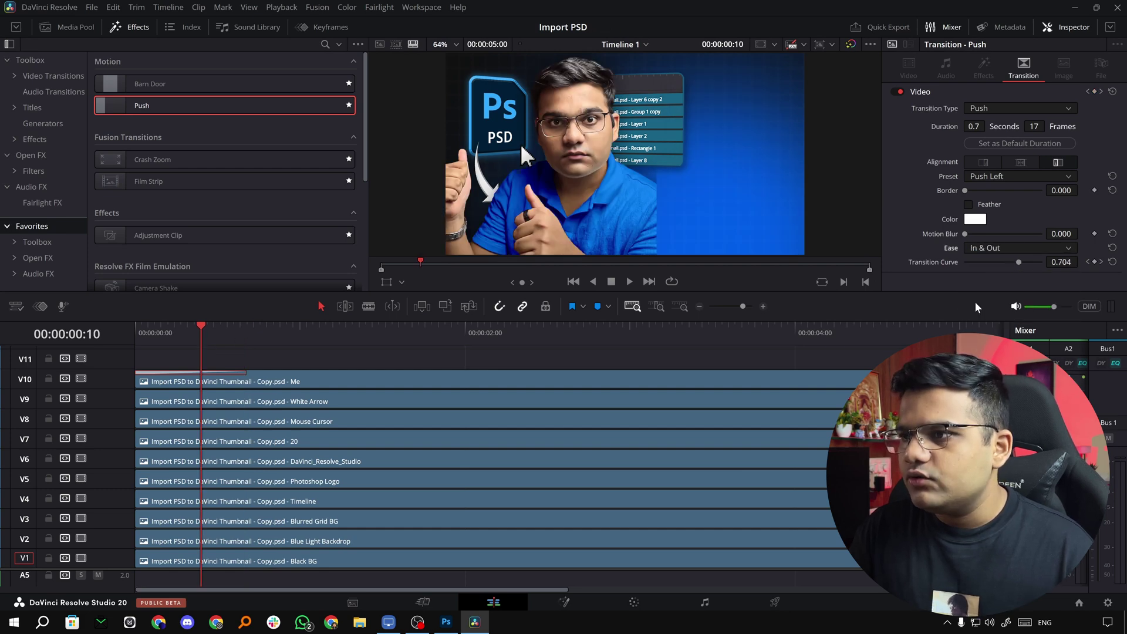
pyautogui.click(994, 175)
pyautogui.click(989, 220)
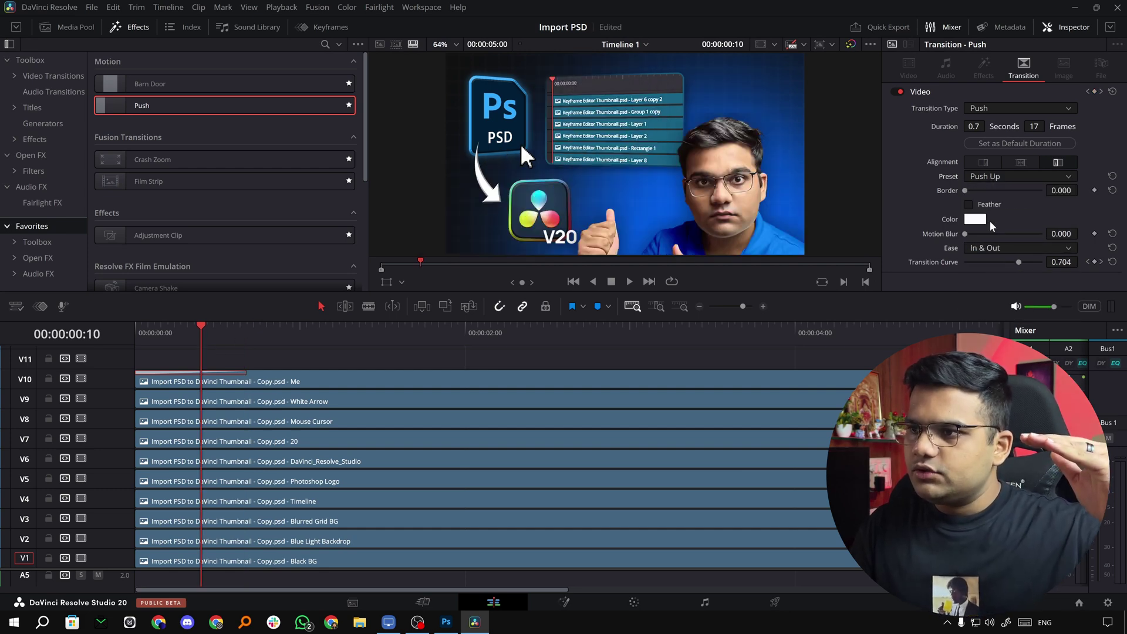
pyautogui.moveTo(964, 233); pyautogui.dragTo(981, 233)
# - Play the timeline from the start to preview the Me clip's Push transition
pyautogui.press('Home')
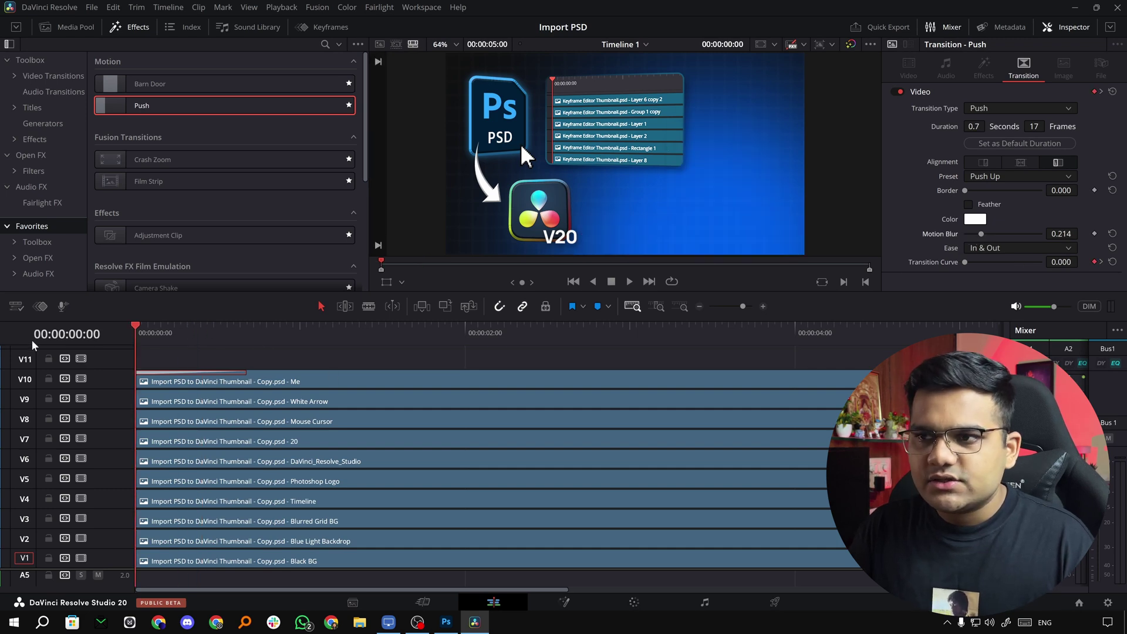
pyautogui.press('space')
pyautogui.press('space')
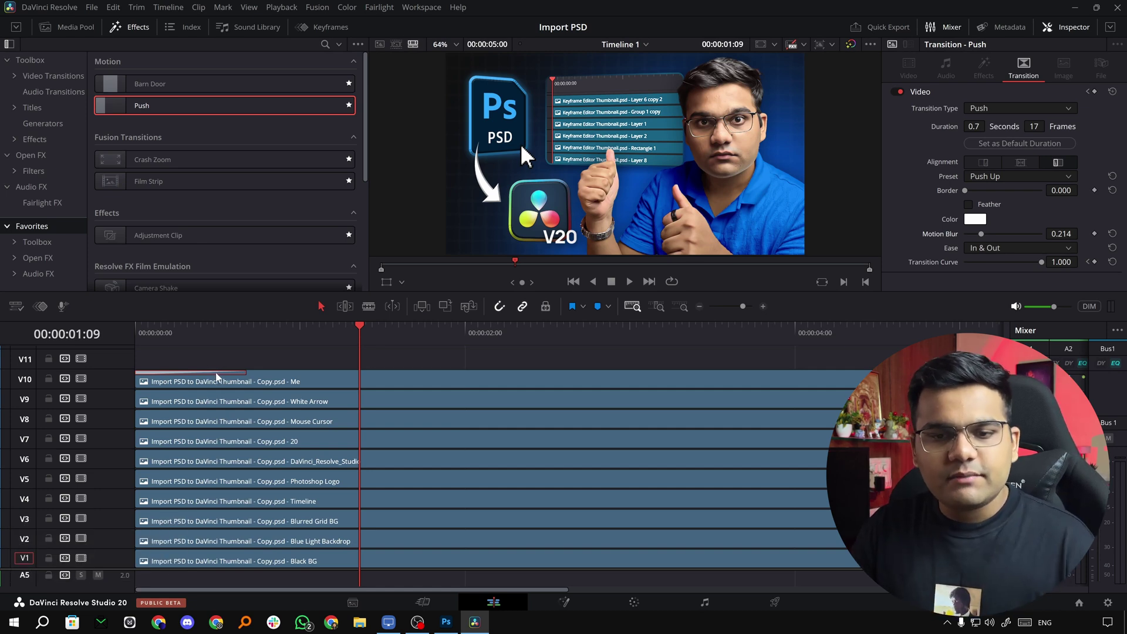
# - Copy the Push transition to the layer clips on V3 through V9 and stagger their starts, aligning Mouse Cursor's start with Photoshop Logo's
pyautogui.press('alt')
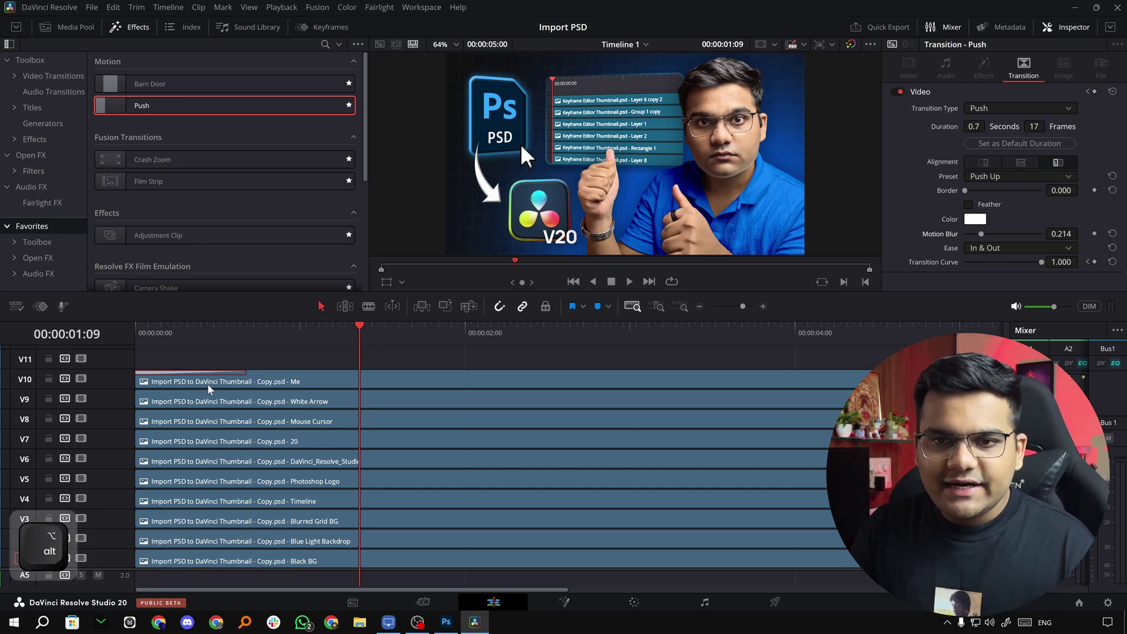
pyautogui.moveTo(172, 401); pyautogui.dragTo(201, 397)
pyautogui.press('ctrl')
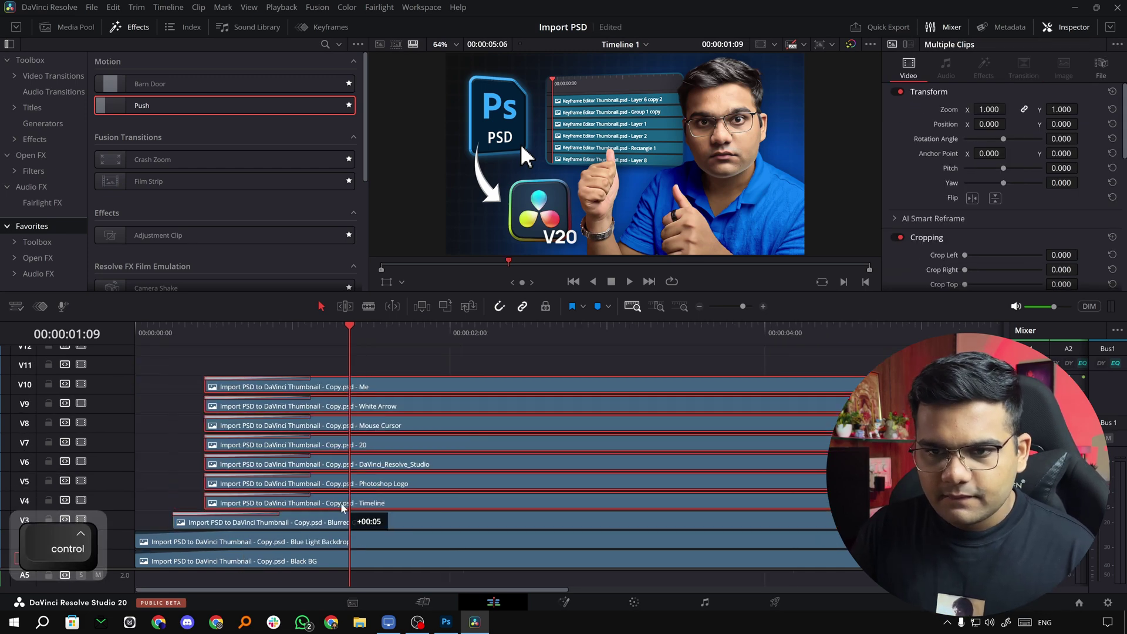
pyautogui.moveTo(484, 436); pyautogui.dragTo(425, 385)
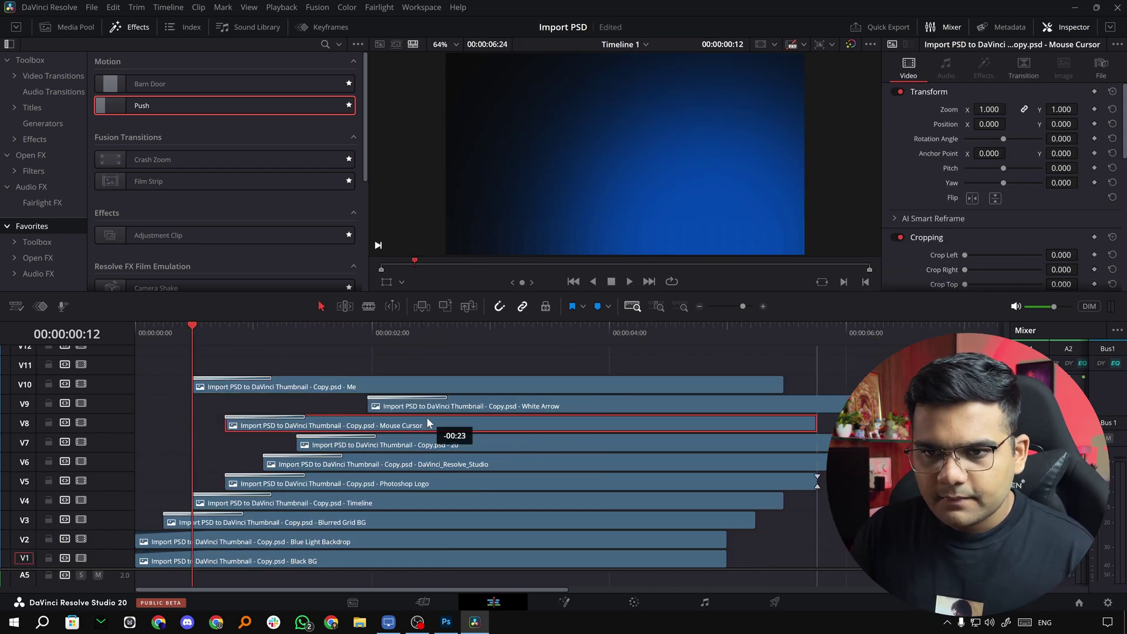
# - Play back the timeline to preview the staggered layer animation
pyautogui.press('space')
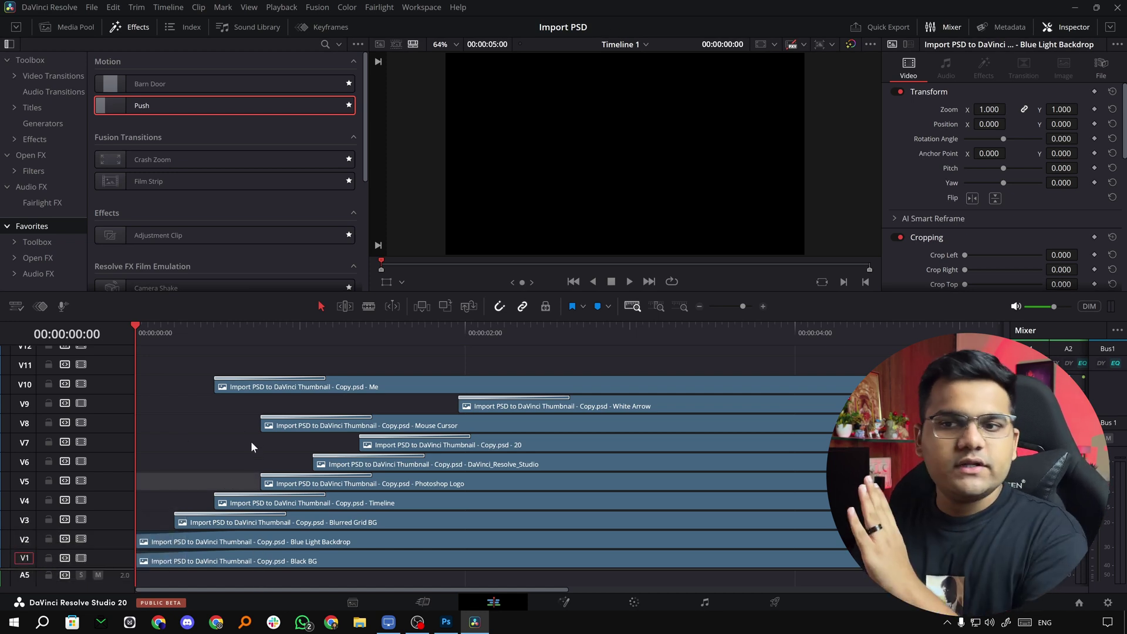
pyautogui.press('space')
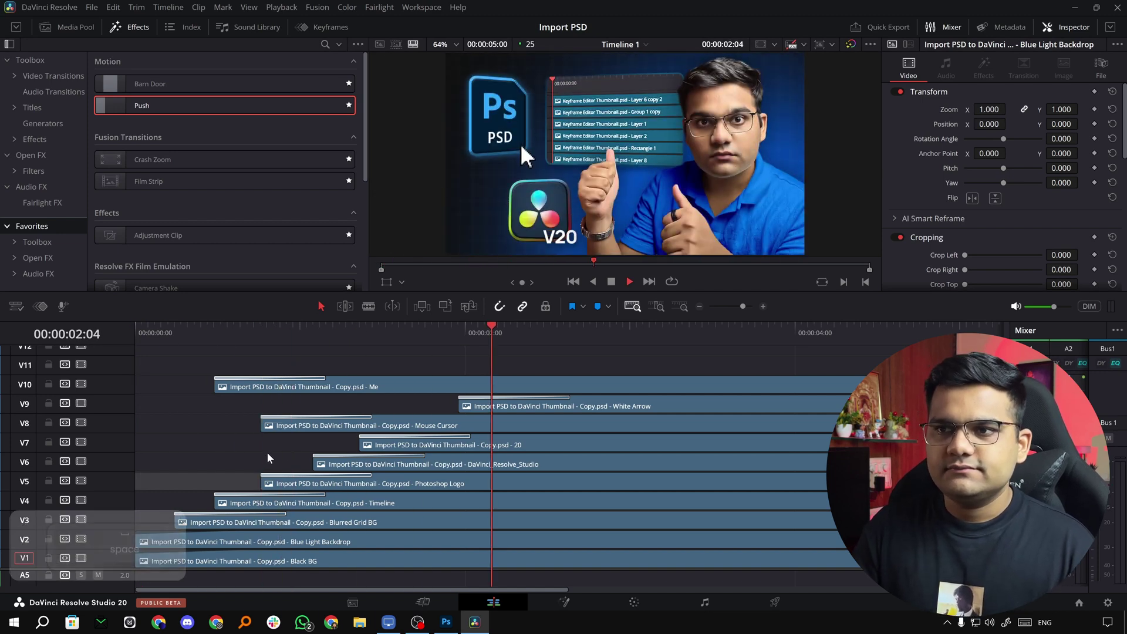
pyautogui.press('space')
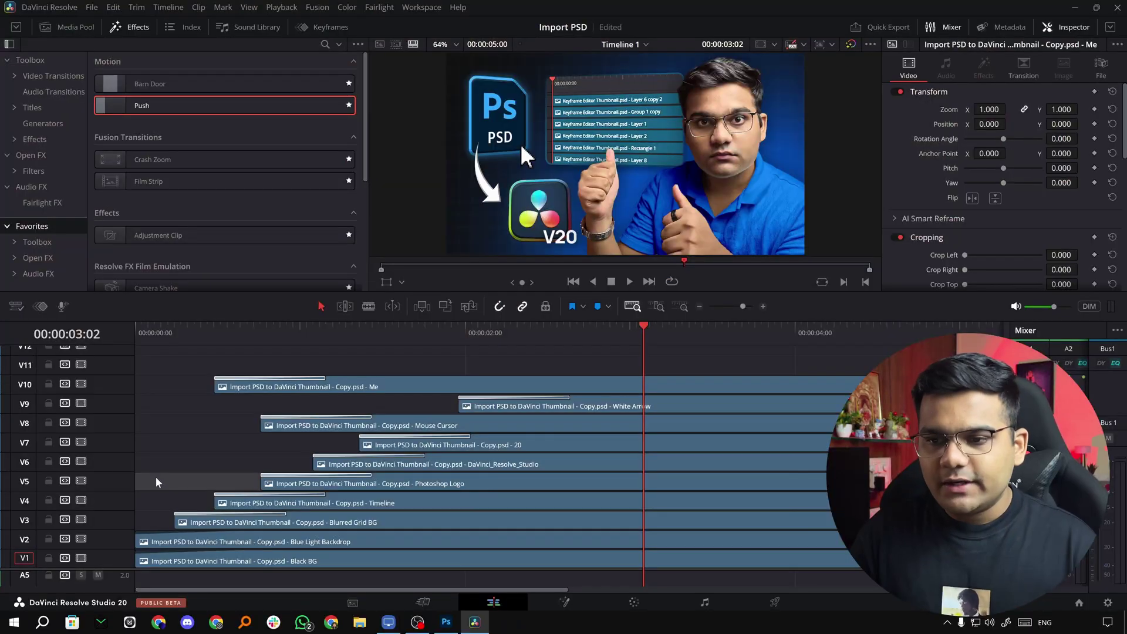
# - Switch to Photoshop and examine the Black BG and White Arrow layers of the PSD copy up close
pyautogui.hotkey('alt', 'Tab')
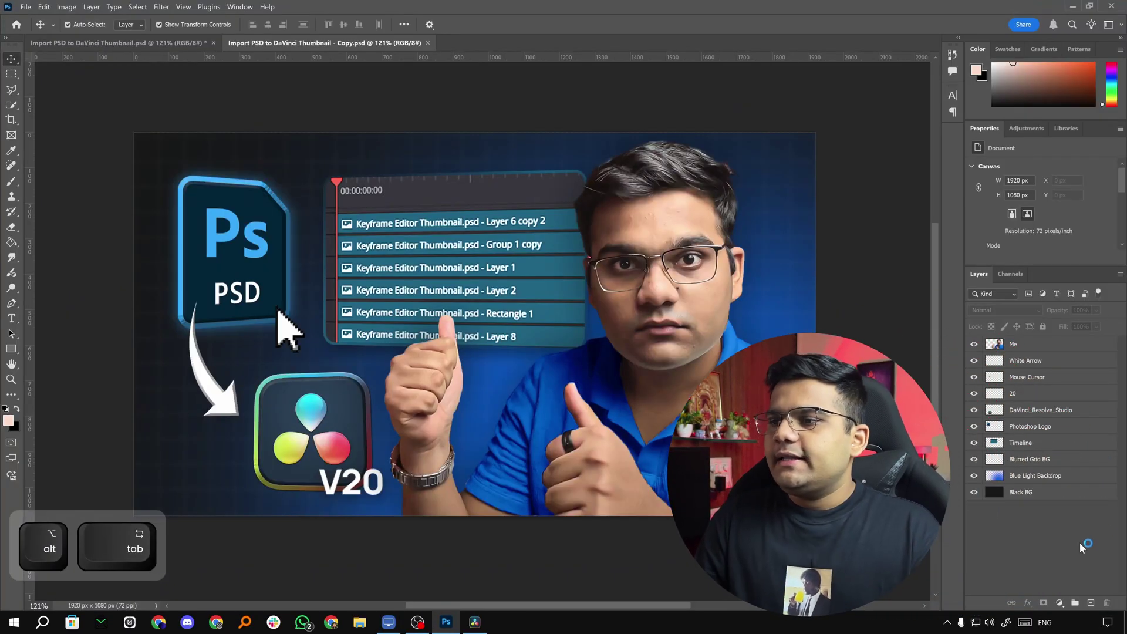
pyautogui.click(1035, 495)
pyautogui.scroll(3, 172, 432)
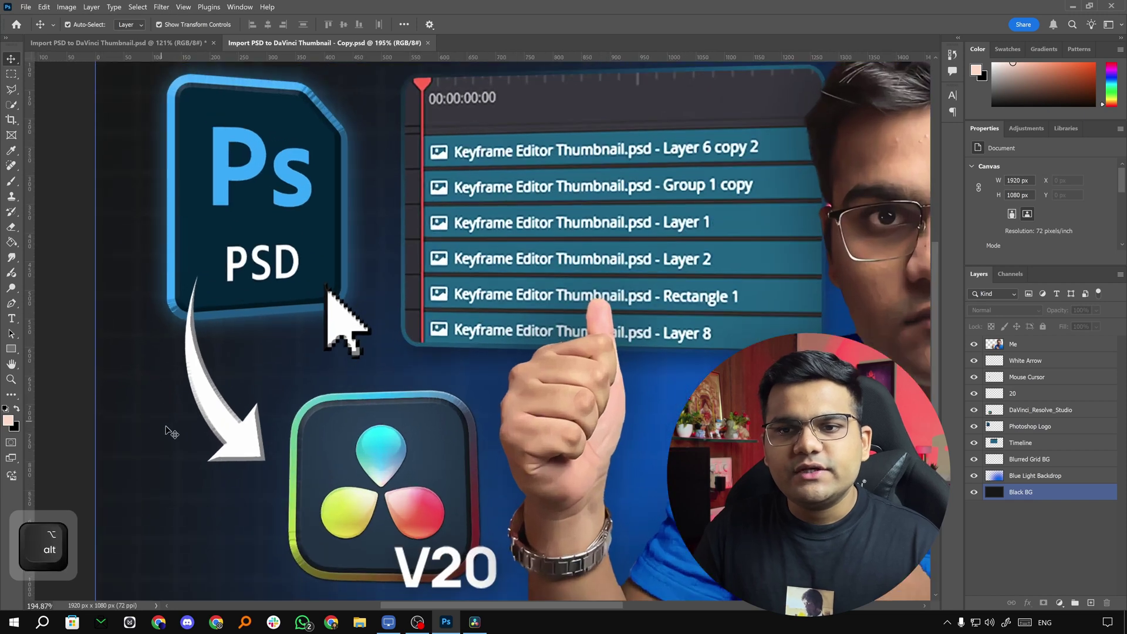
pyautogui.click(216, 418)
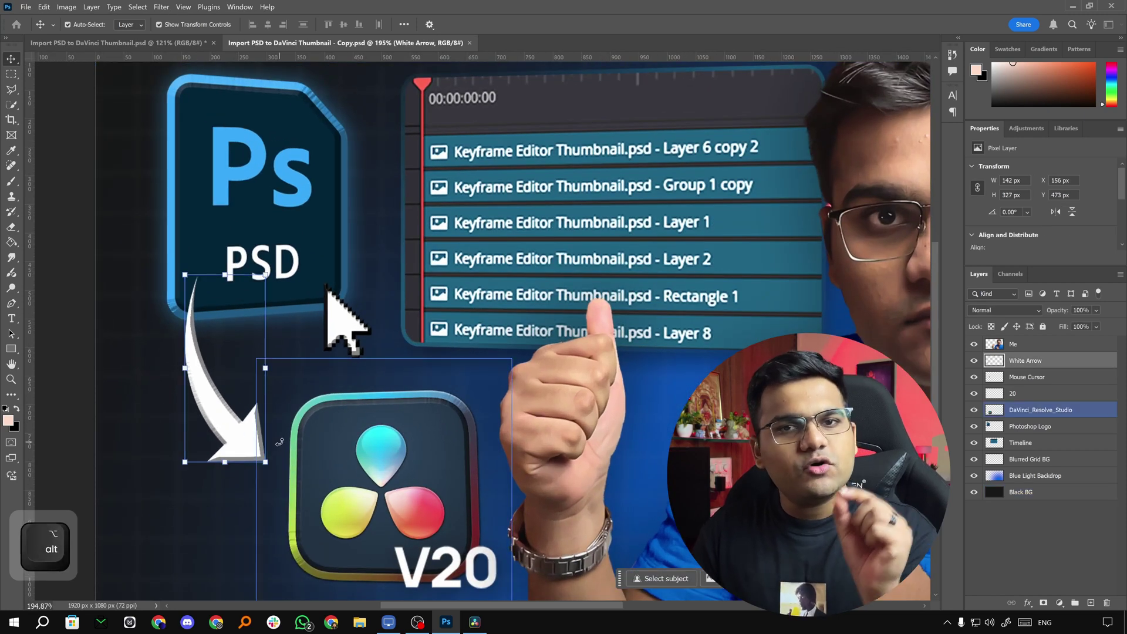
pyautogui.scroll(-3, 711, 257)
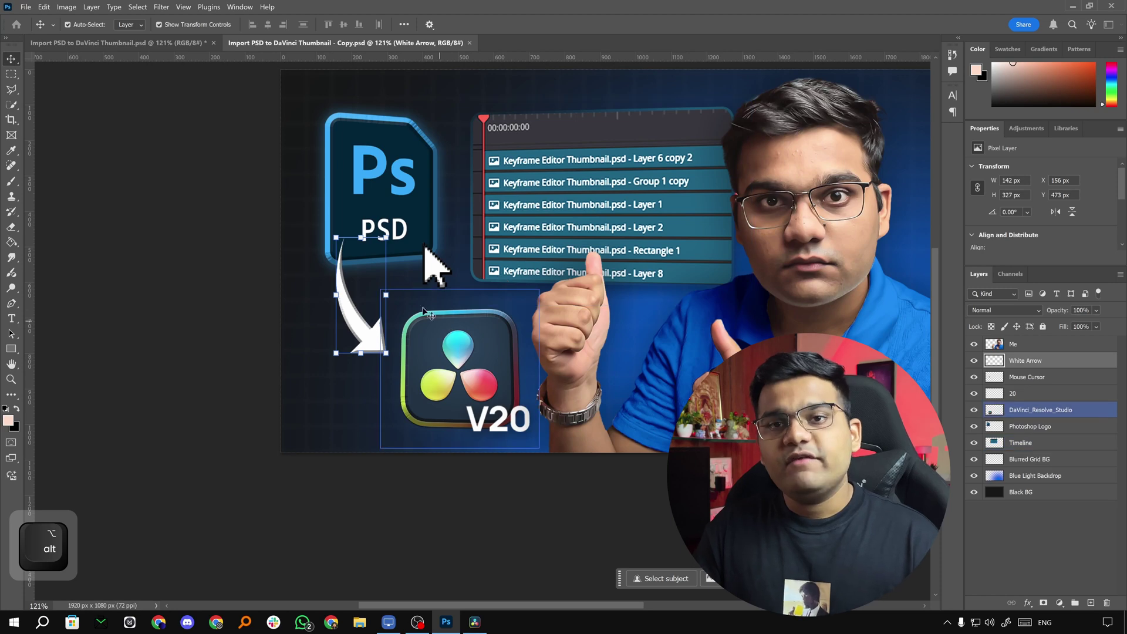
# - Open Import PSD to DaVinci Thumbnail.psd and toggle the visibility of Layer 8 and Layer 5 to examine the clipped shirt colour
pyautogui.click(112, 43)
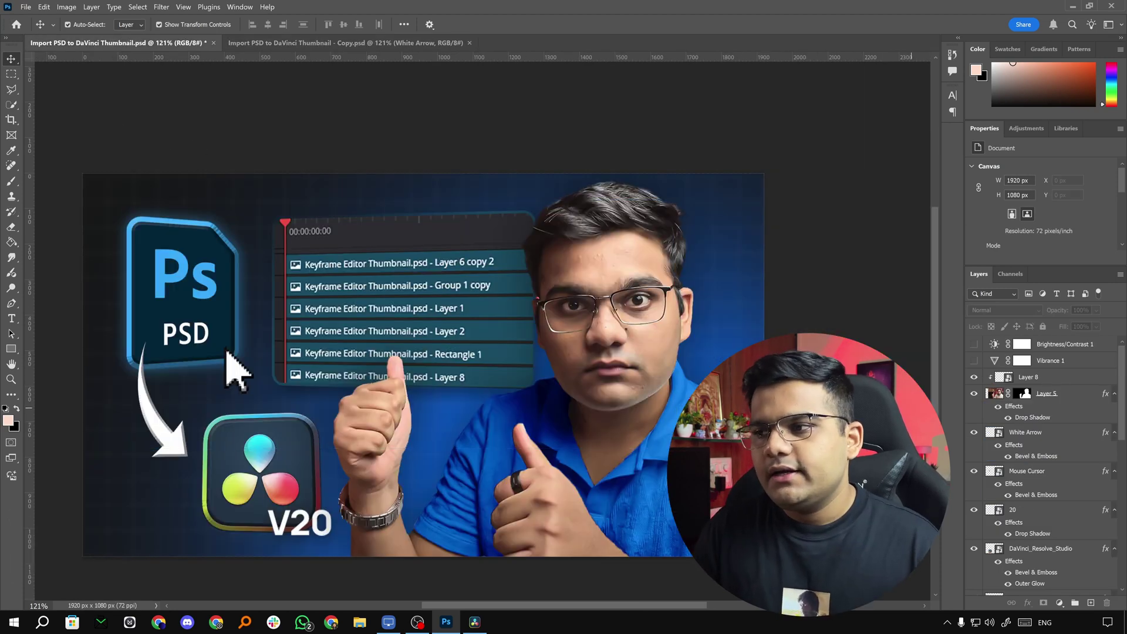
pyautogui.click(1011, 398)
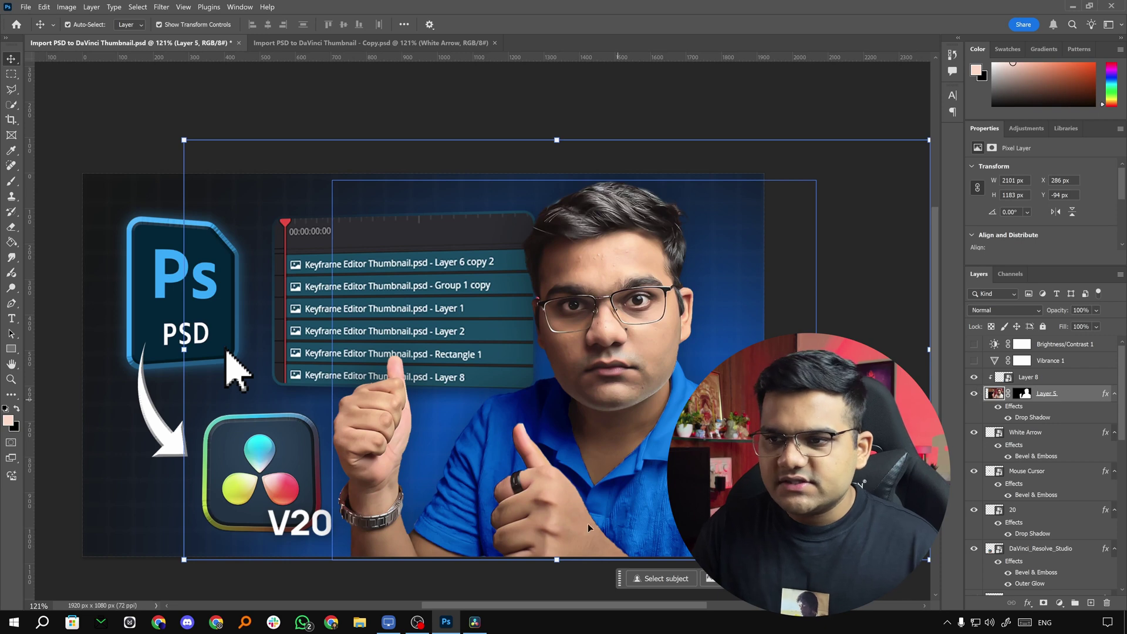
pyautogui.click(974, 376)
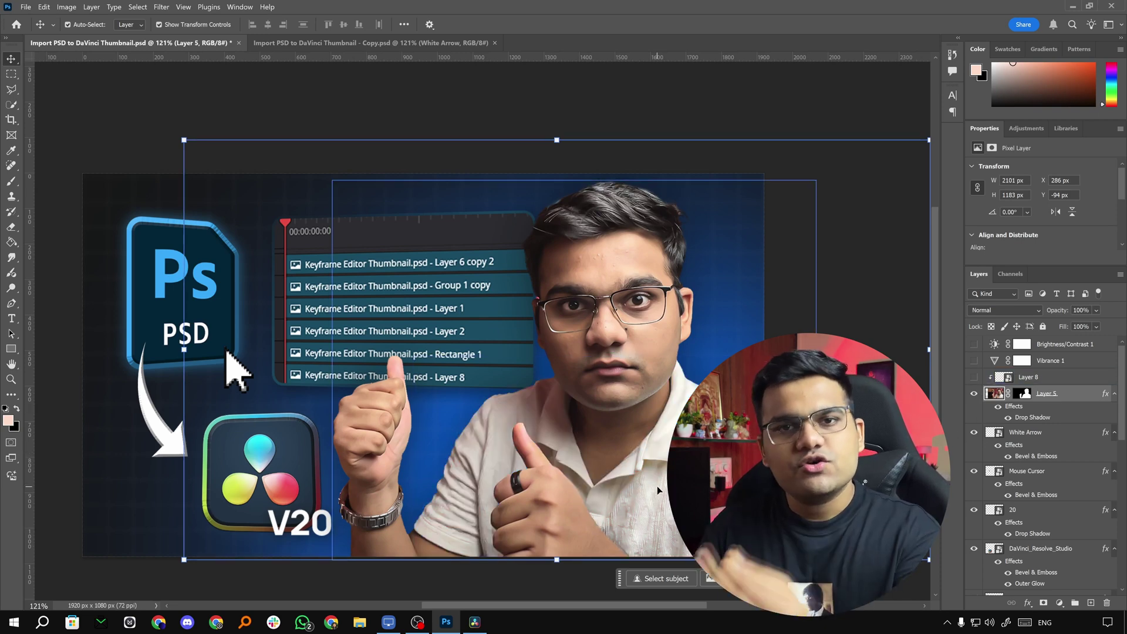
pyautogui.click(974, 393)
pyautogui.click(974, 377)
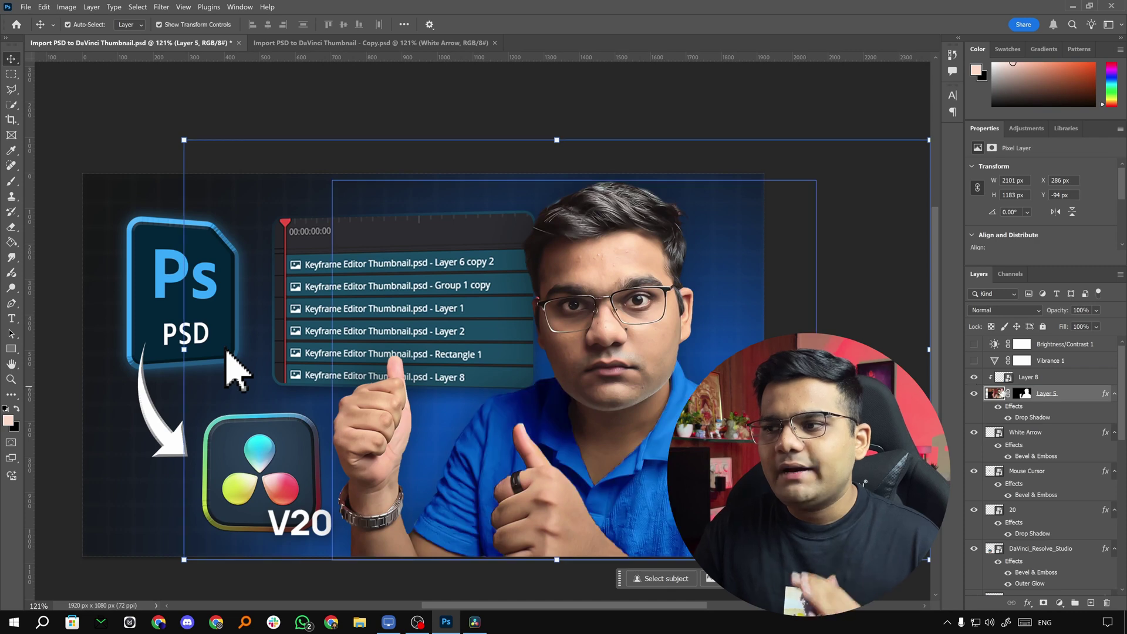
pyautogui.click(1029, 379)
pyautogui.click(1034, 394)
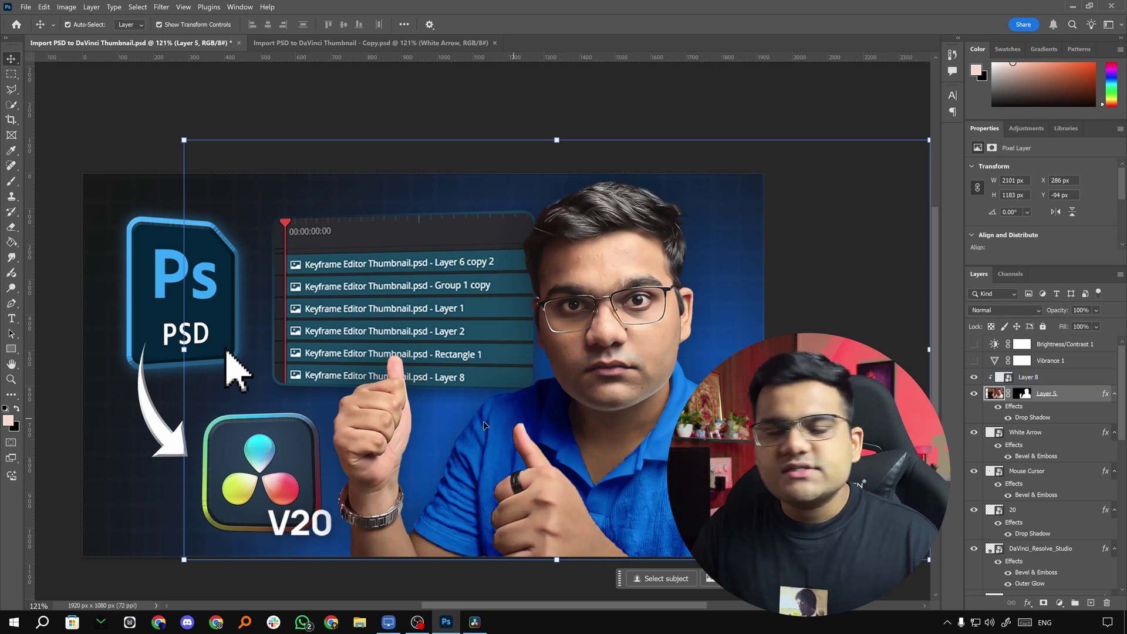
# - Examine the White Arrow layer's effects and the Layer 4 and Rectangle 1 layers inside Group 1
pyautogui.click(153, 434)
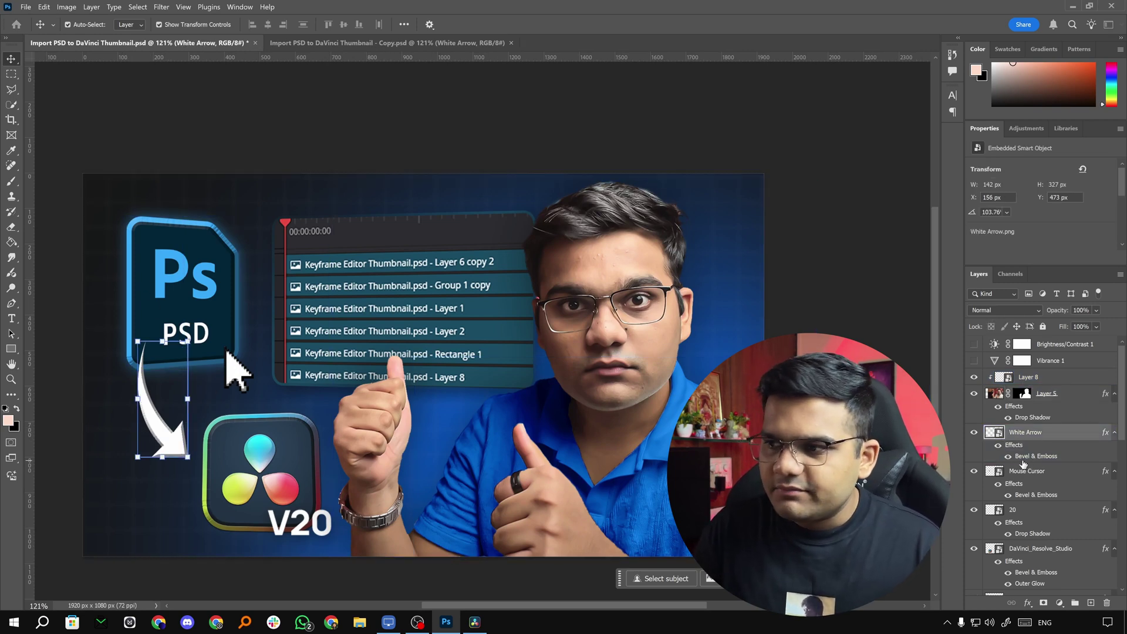
pyautogui.click(424, 282)
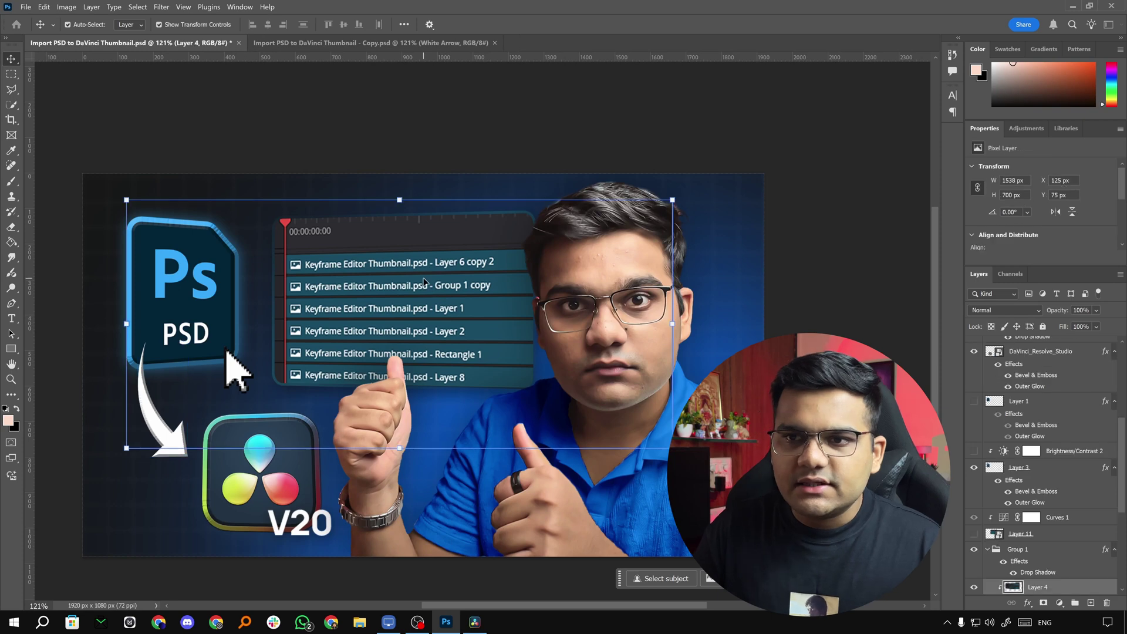
pyautogui.scroll(-3, 1051, 535)
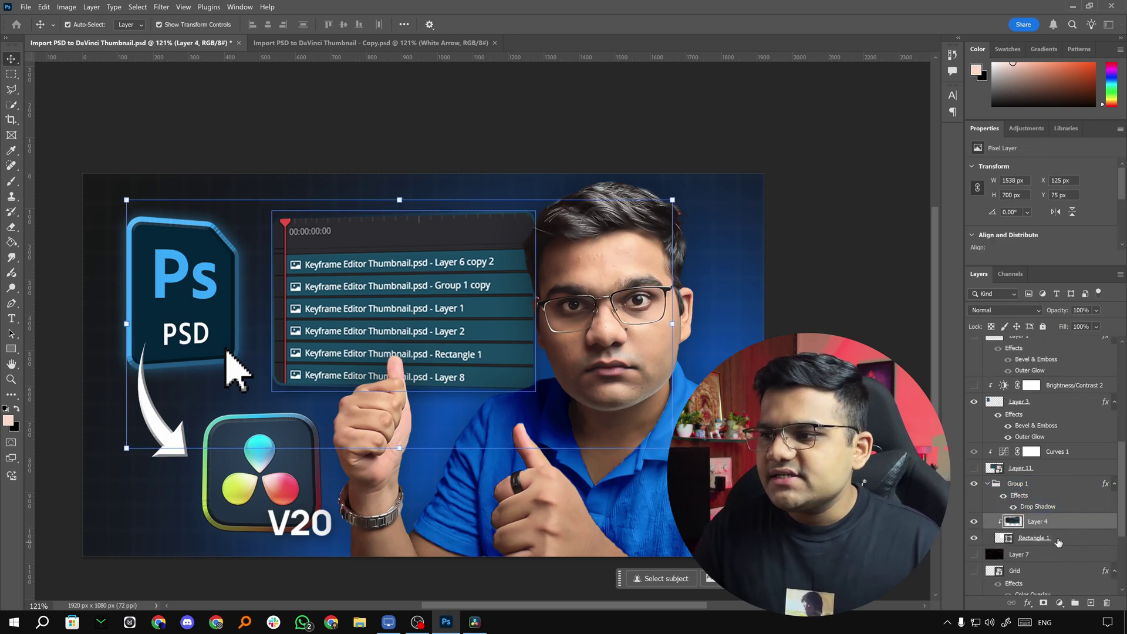
pyautogui.click(1060, 539)
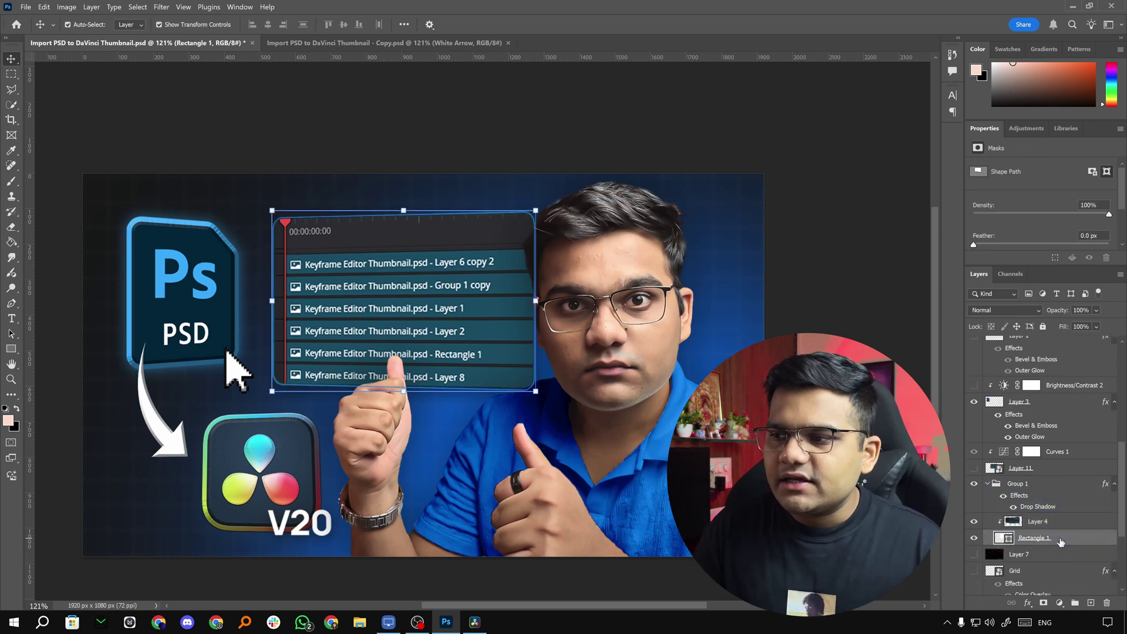
# - Release Layer 4's clipping mask from Rectangle 1, restore it, and return to DaVinci Resolve
pyautogui.click(1036, 522)
pyautogui.press('alt')
pyautogui.keyDown('alt'); pyautogui.click(1035, 524); pyautogui.keyUp('alt')
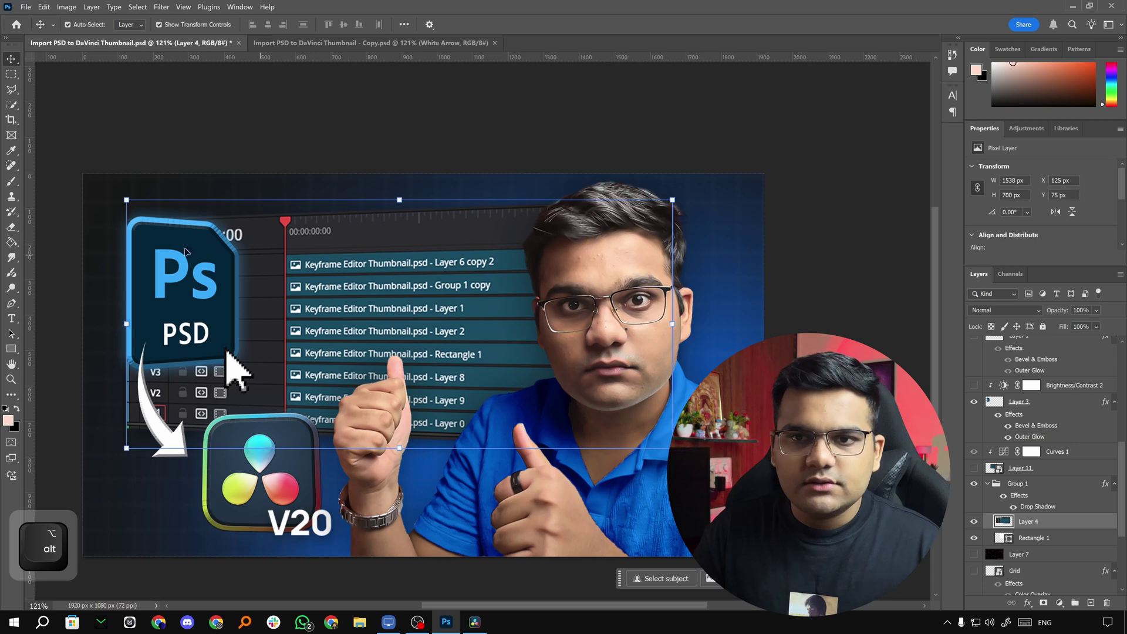
pyautogui.keyDown('alt'); pyautogui.click(1035, 530); pyautogui.keyUp('alt')
pyautogui.click(843, 420)
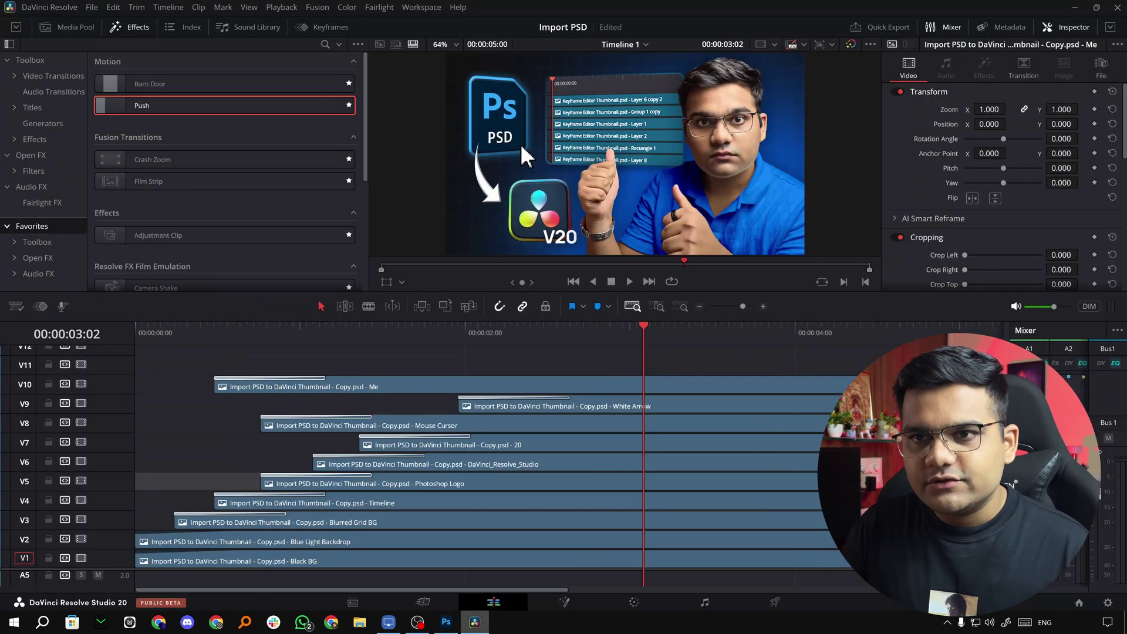
# - Import the file Import PSD to DaVinci Thumbnail.psd into the media pool's Master bin
pyautogui.click(54, 29)
pyautogui.rightClick(233, 168)
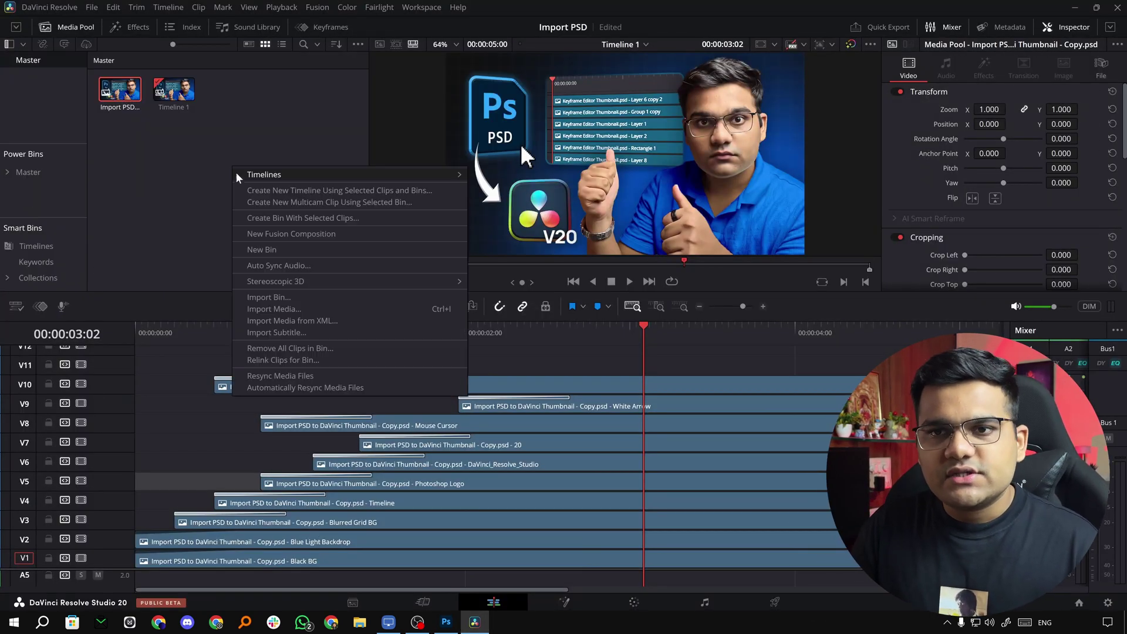
pyautogui.click(274, 309)
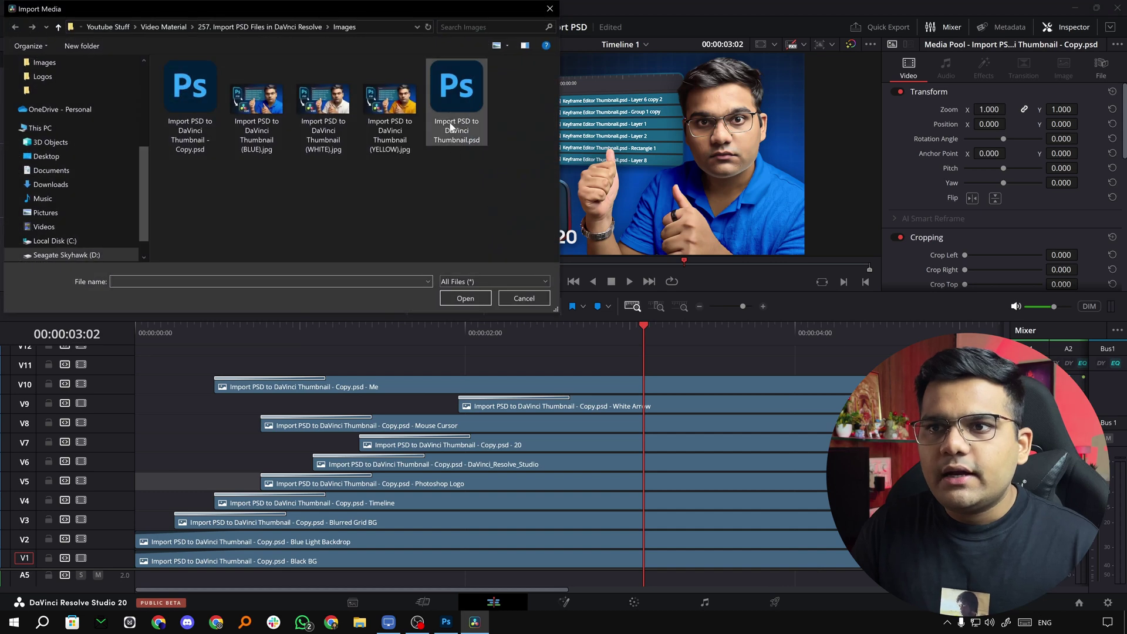
pyautogui.click(446, 93)
pyautogui.doubleClick(446, 93)
# - Place the original thumbnail PSD on track V1 at 00:00:05:24, after the existing clips, and split it into separate layer clips
pyautogui.scroll(-2, 670, 405)
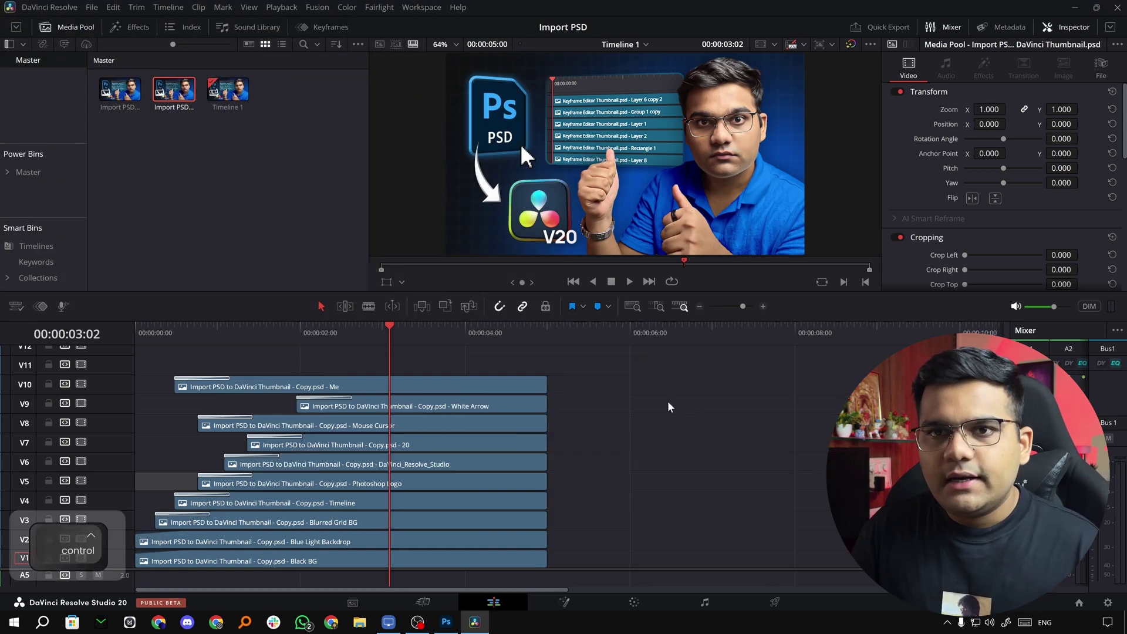
pyautogui.click(381, 330)
pyautogui.moveTo(163, 91); pyautogui.dragTo(399, 561)
pyautogui.click(414, 561)
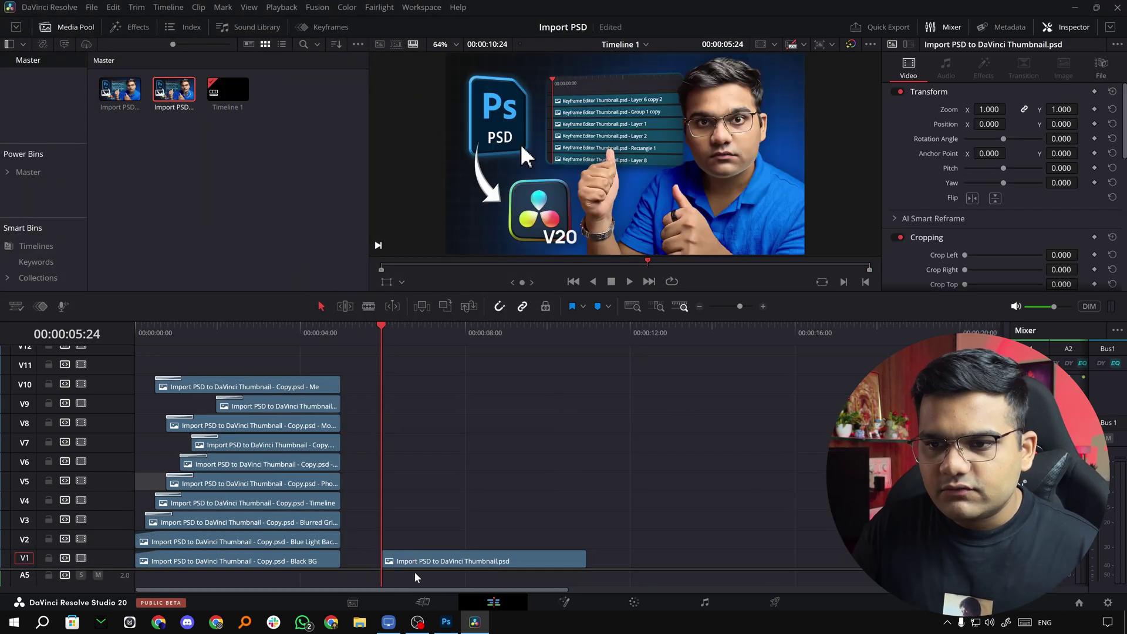
pyautogui.rightClick(414, 561)
pyautogui.click(473, 246)
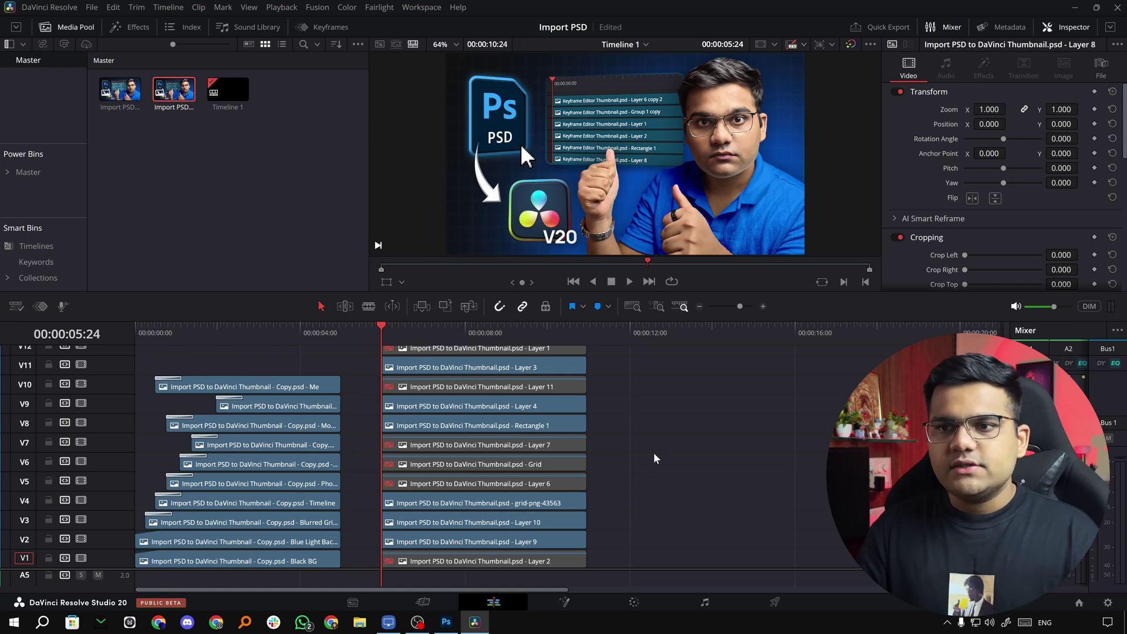
# - Move the playhead to 00:00:07:08 over the split layers, enlarge the viewer and hide the media pool
pyautogui.click(439, 329)
pyautogui.click(436, 333)
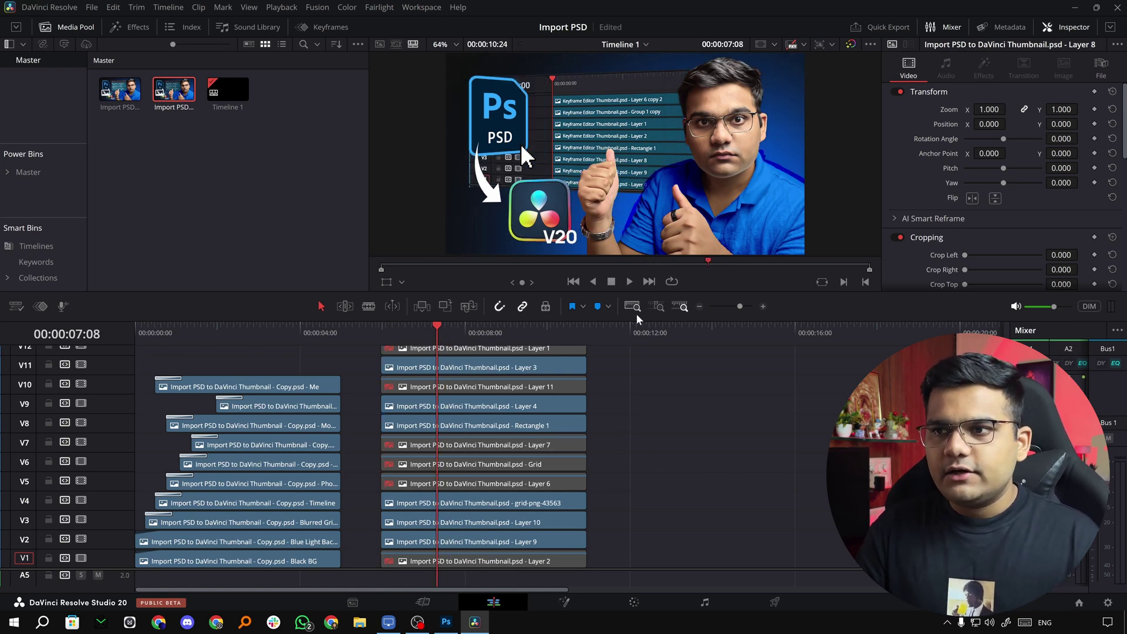
pyautogui.moveTo(675, 294); pyautogui.dragTo(683, 473)
pyautogui.click(83, 33)
# - Examine the arrow, logos, timeline graphic and shirt edges of the split PSD up close for missing effects and masks
pyautogui.scroll(8, 114, 283)
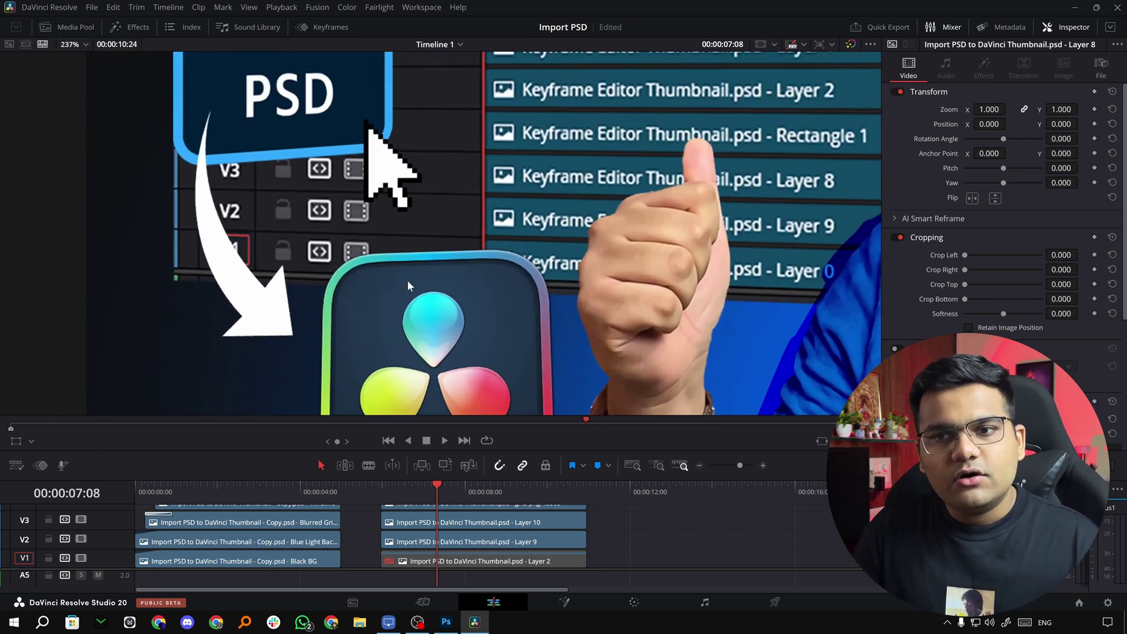
pyautogui.press('z')
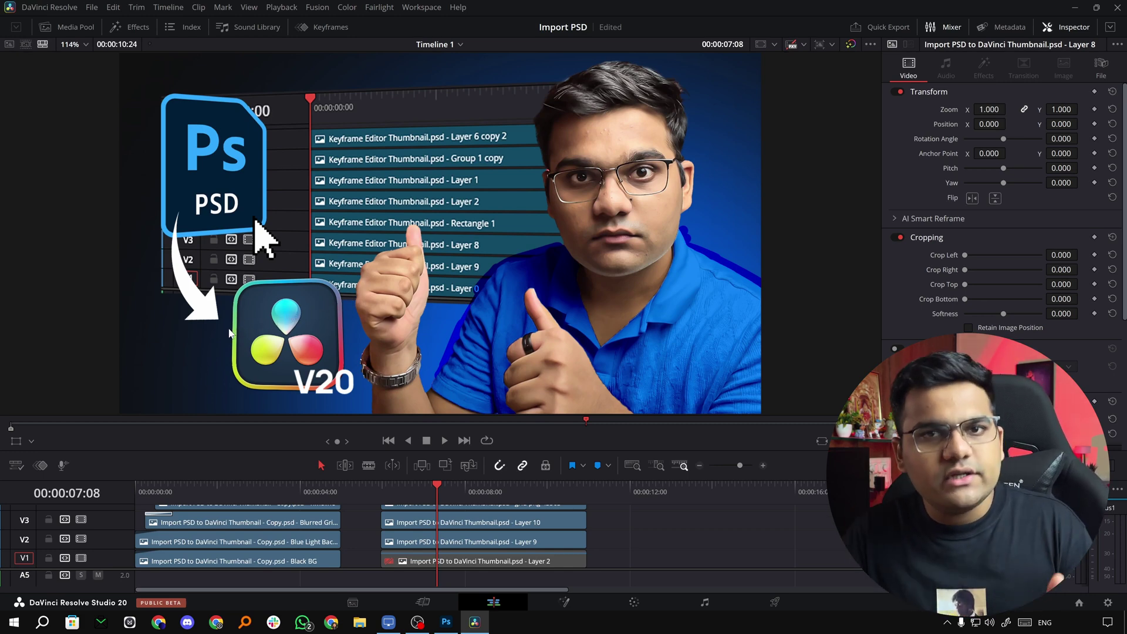
pyautogui.scroll(3, 249, 292)
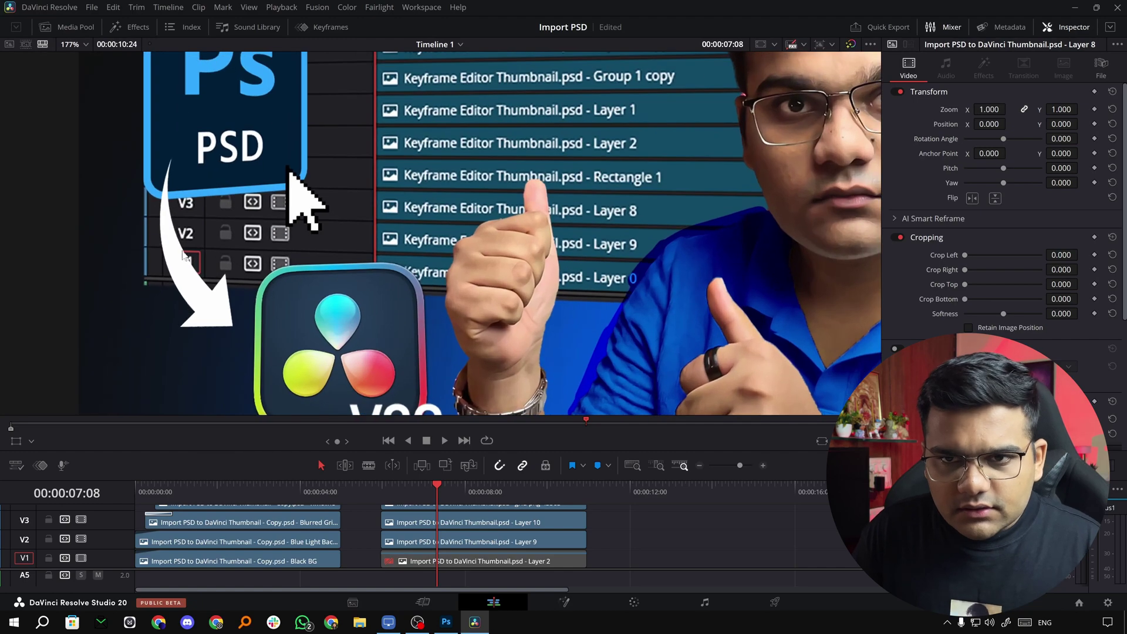
pyautogui.press('z')
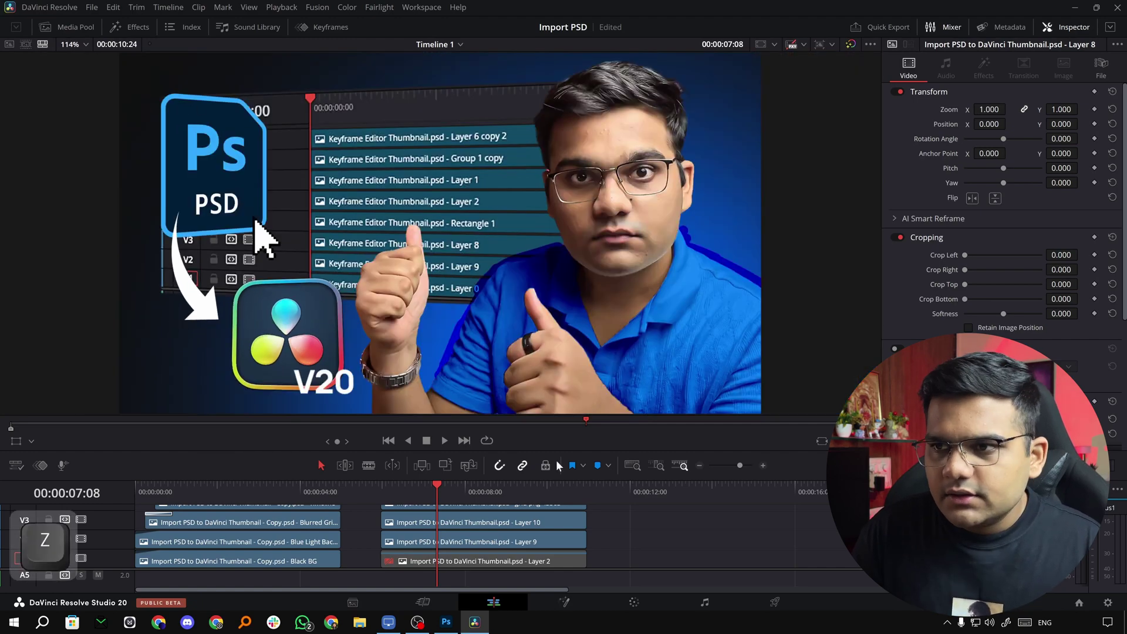
pyautogui.scroll(5, 738, 306)
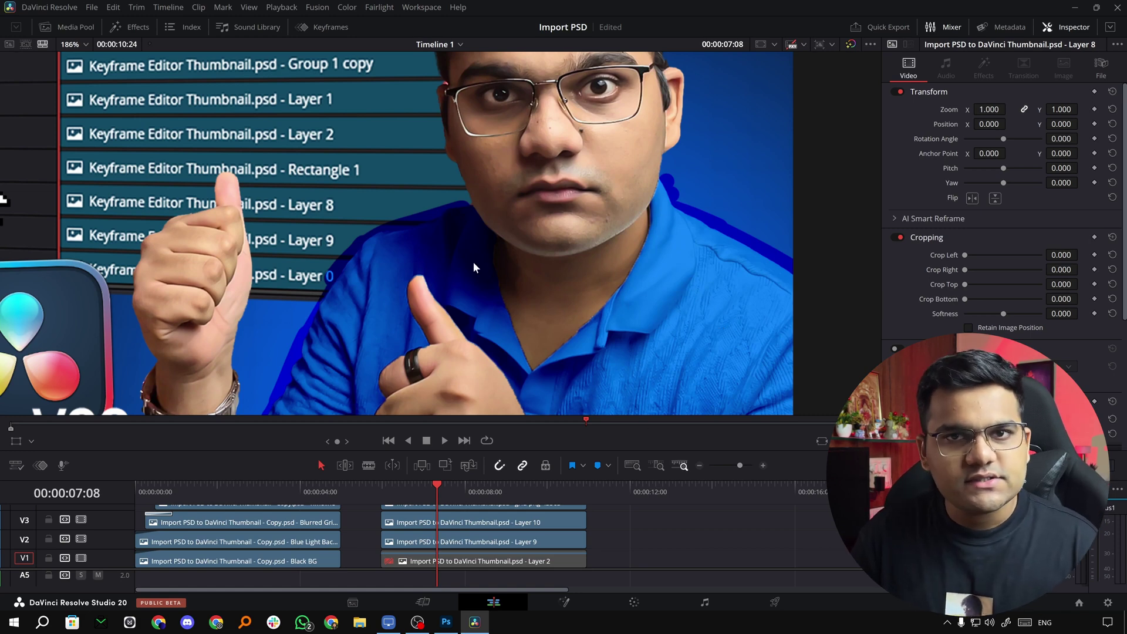
pyautogui.press('z')
pyautogui.scroll(2, 384, 200)
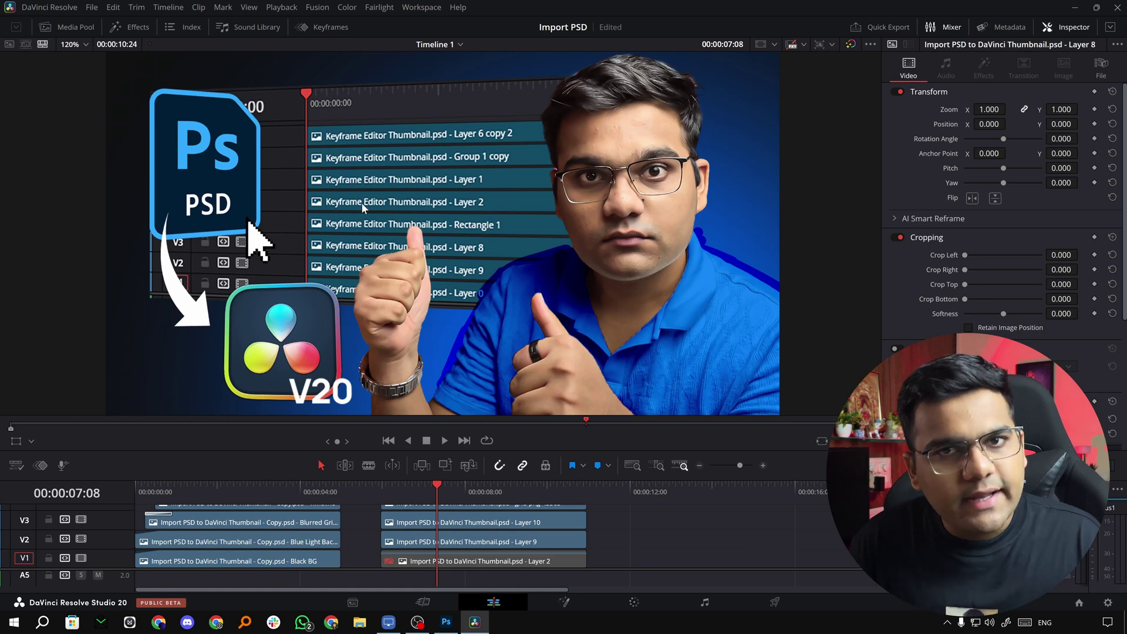
pyautogui.press('z')
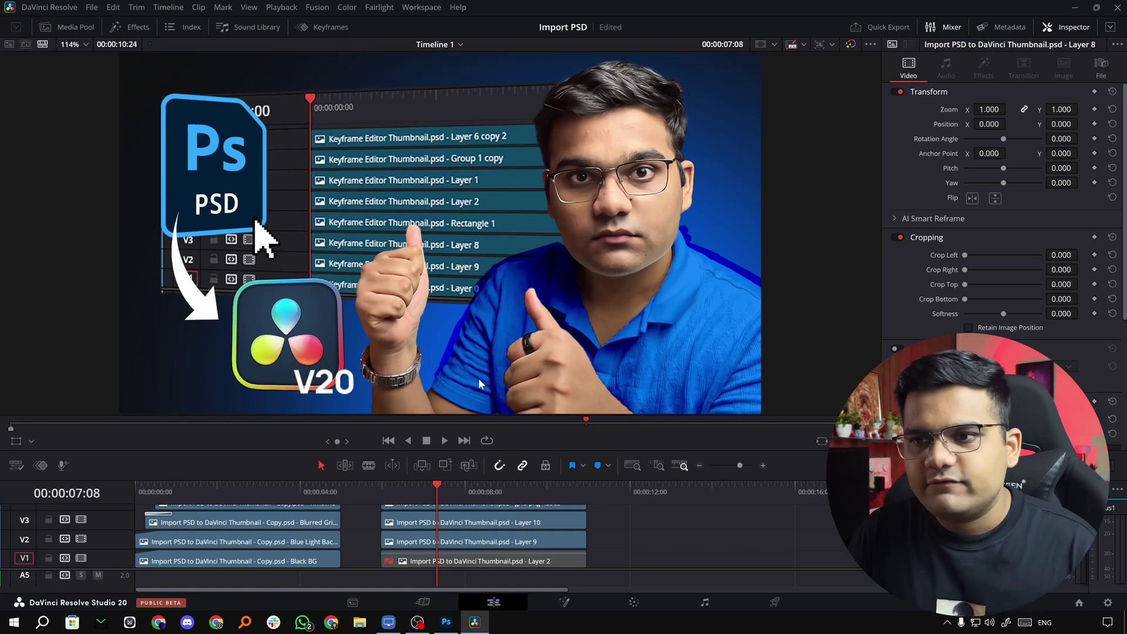
# - Switch to Photoshop and toggle the Me layer's visibility in the PSD copy to examine its flattened content
pyautogui.hotkey('alt', 'Tab')
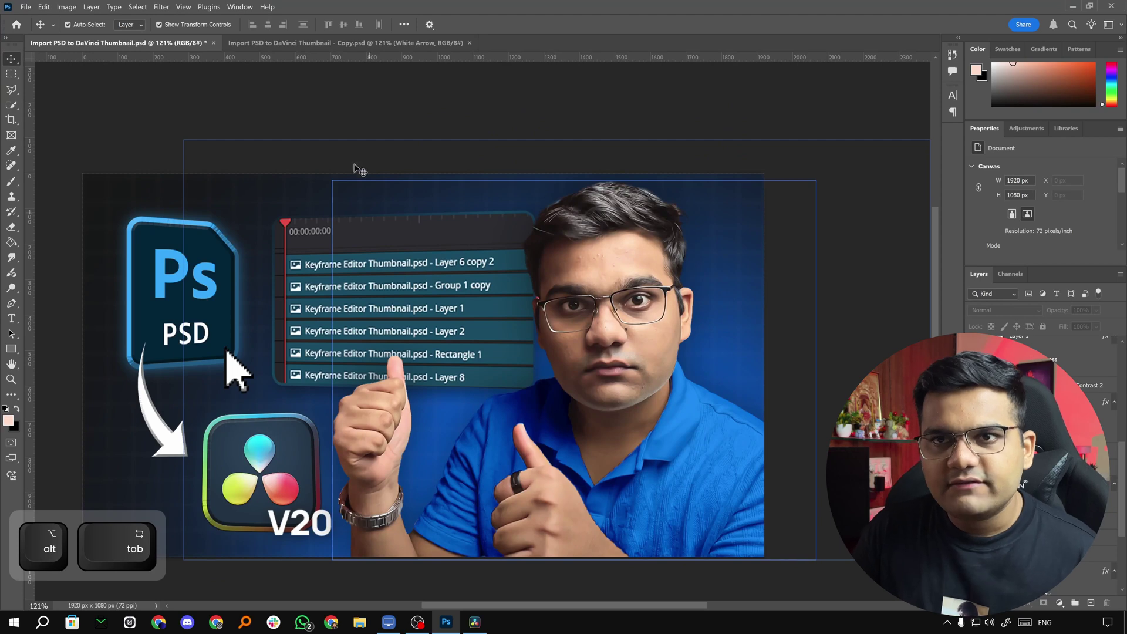
pyautogui.click(312, 44)
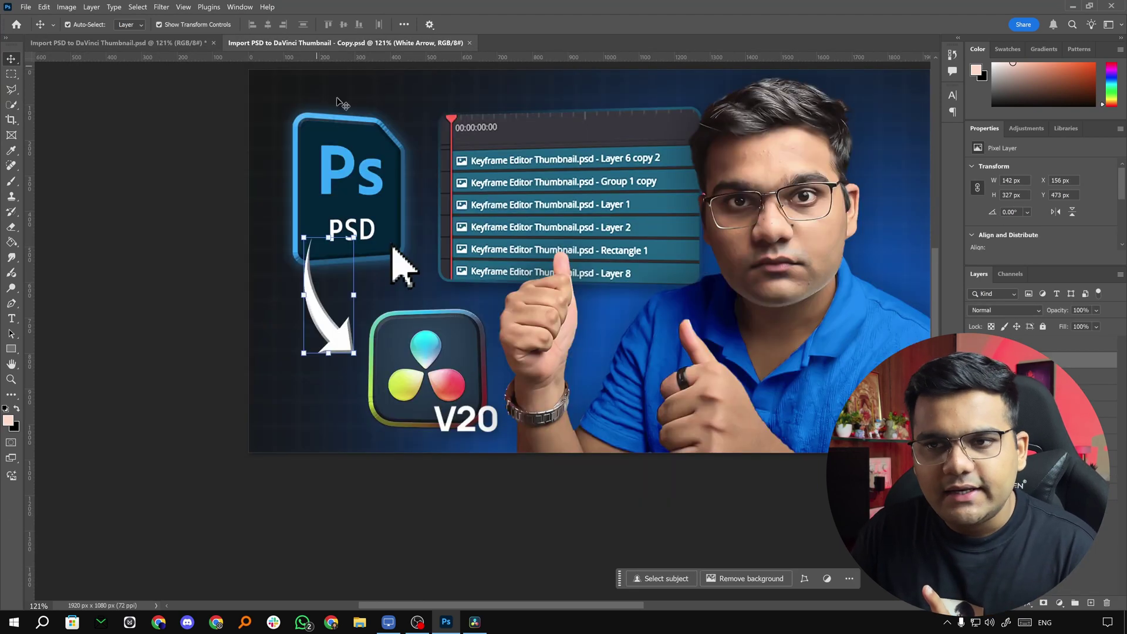
pyautogui.click(673, 528)
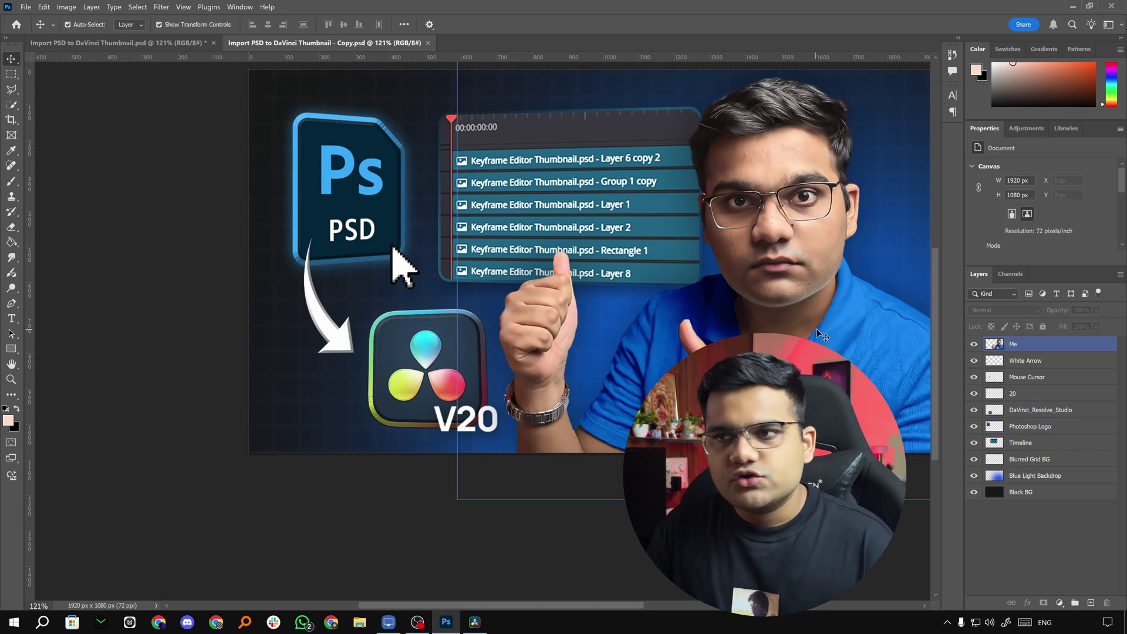
pyautogui.click(1025, 344)
pyautogui.click(974, 345)
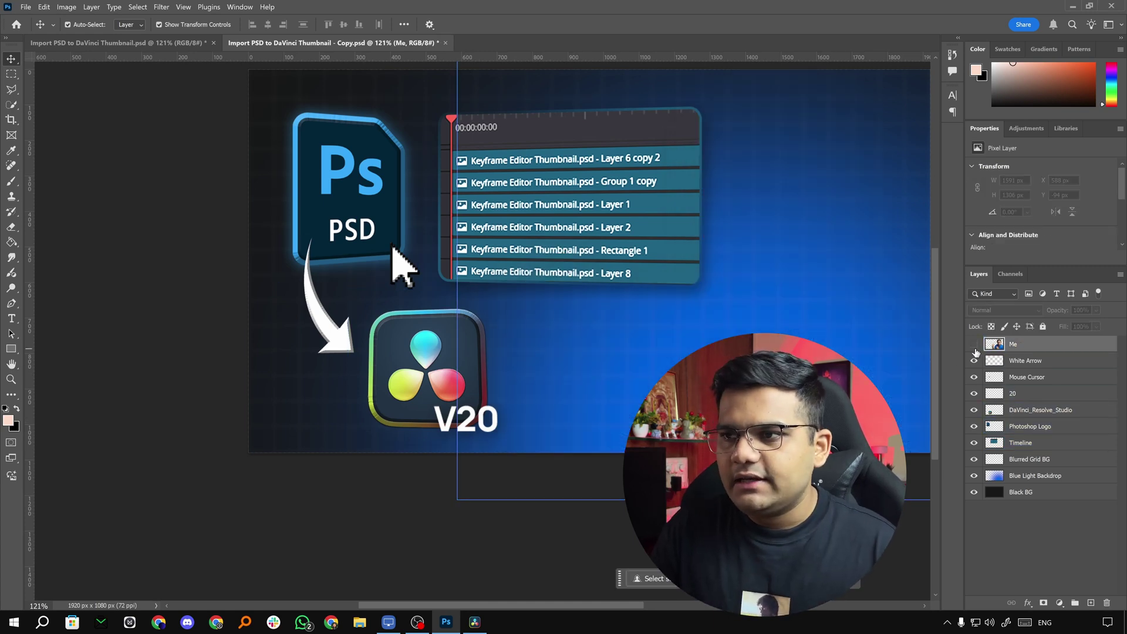
pyautogui.click(974, 344)
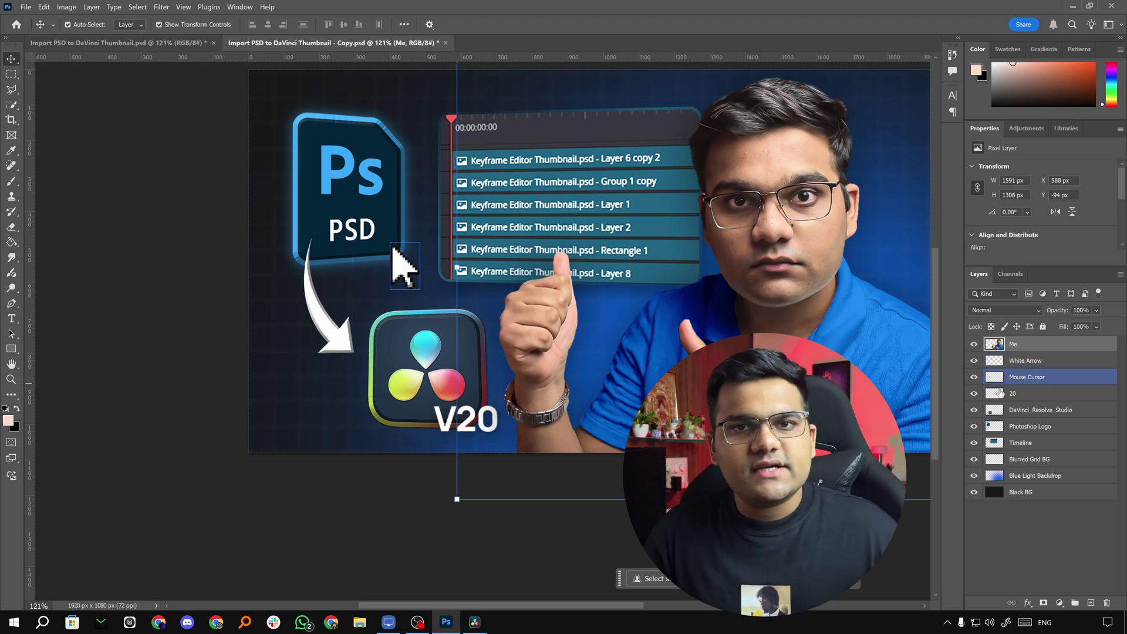
# - In Import PSD to DaVinci Thumbnail.psd, convert Layer 8 and Layer 5 into one smart object, rasterize it and check its visibility
pyautogui.click(118, 43)
pyautogui.press('ctrl')
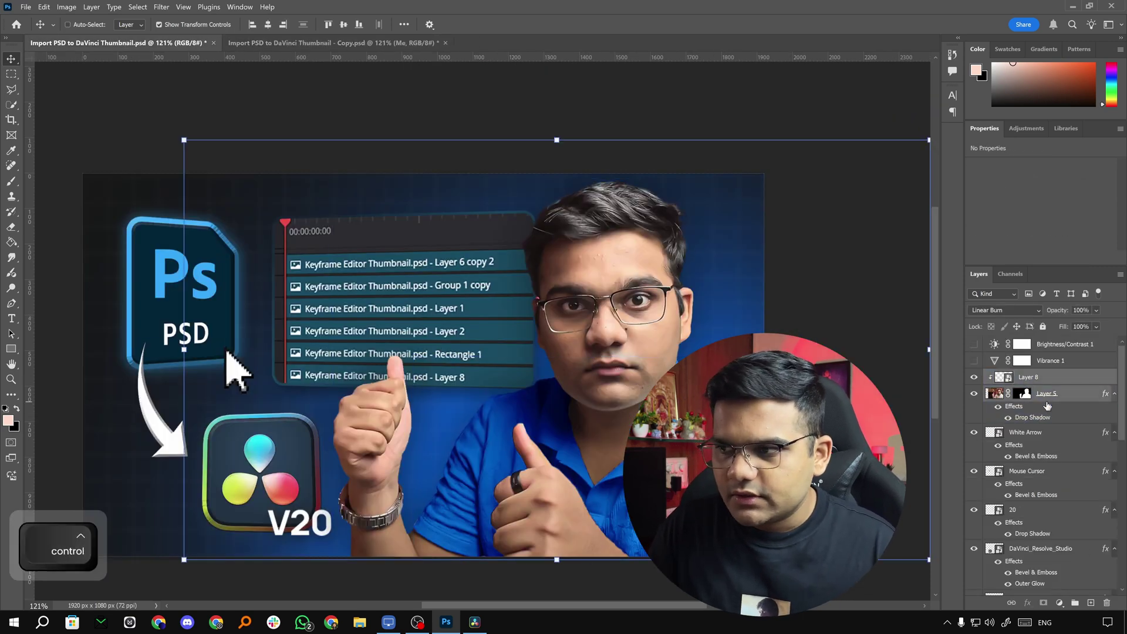
pyautogui.rightClick(1047, 406)
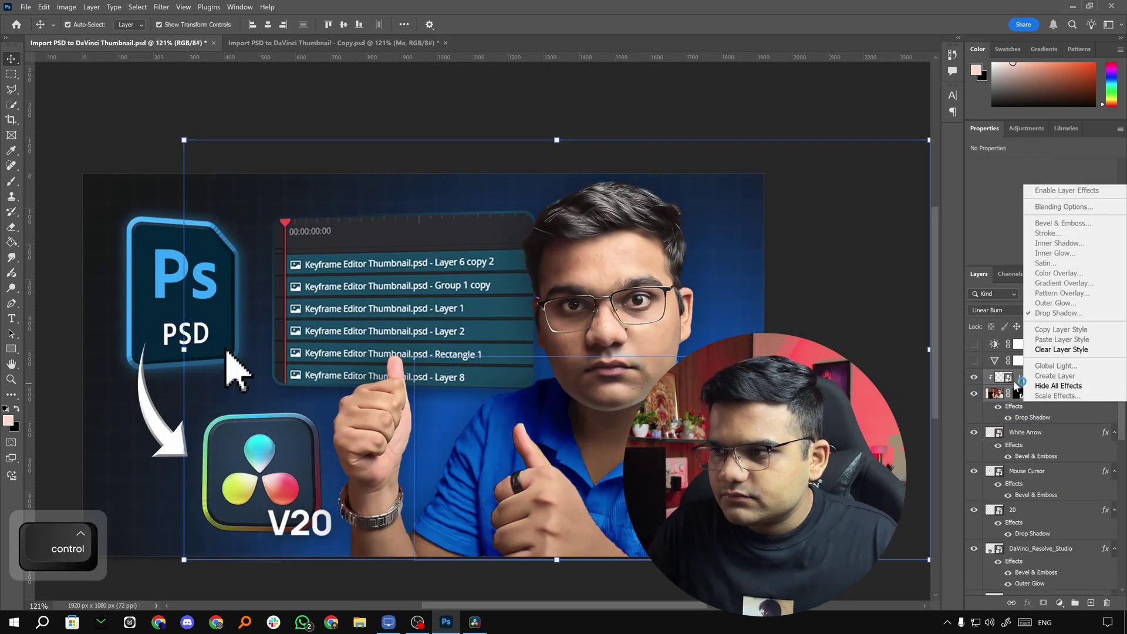
pyautogui.rightClick(1045, 392)
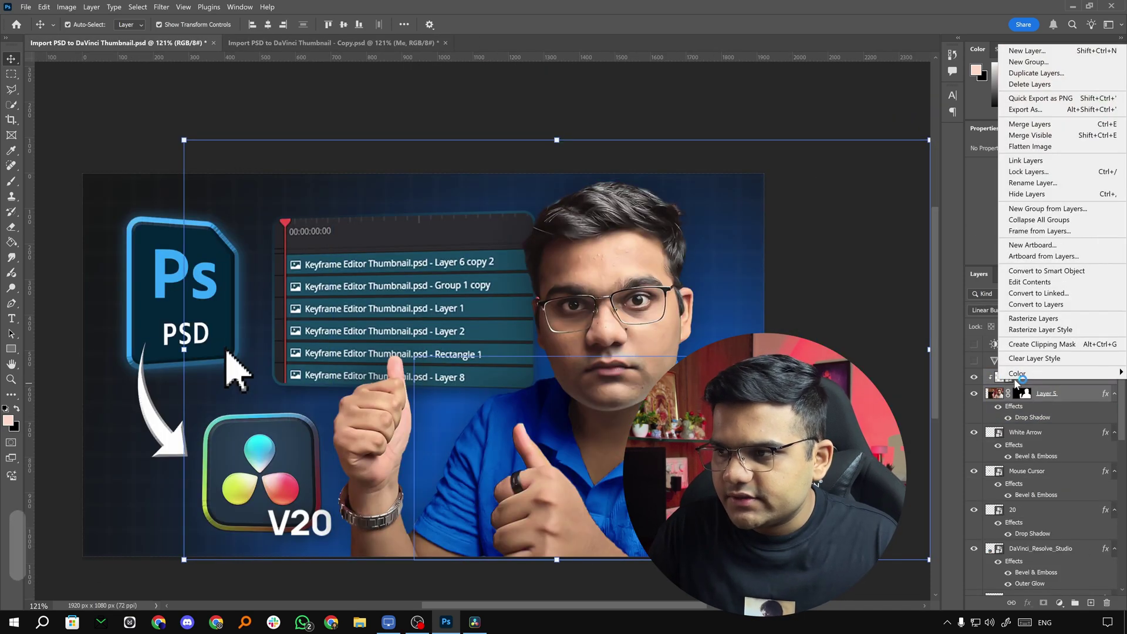
pyautogui.click(1060, 274)
pyautogui.rightClick(1055, 387)
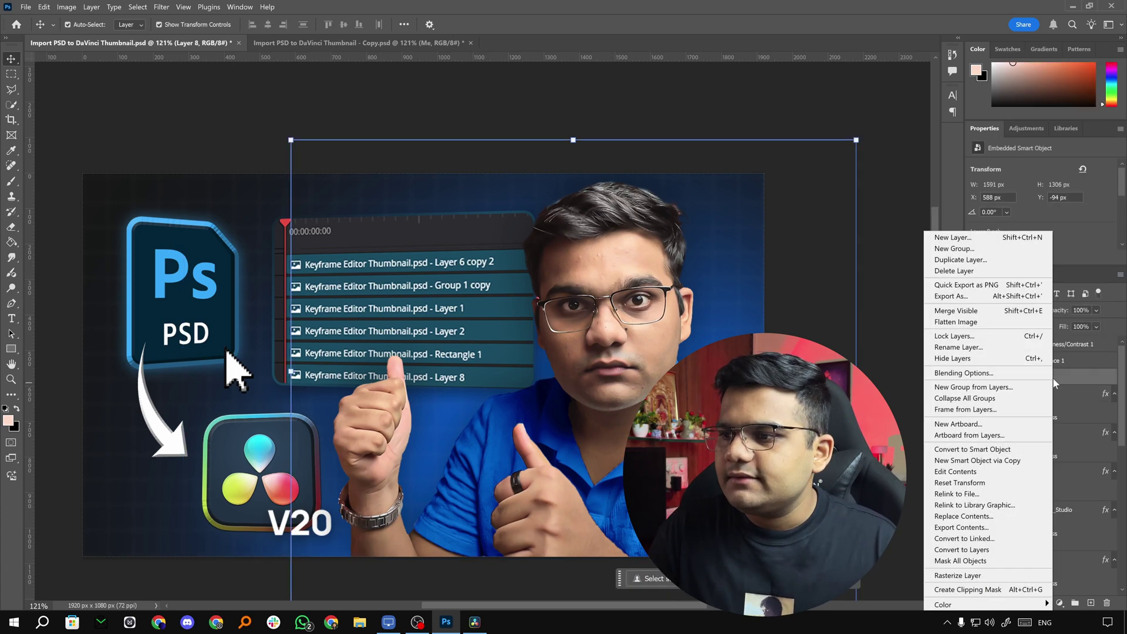
pyautogui.click(1011, 576)
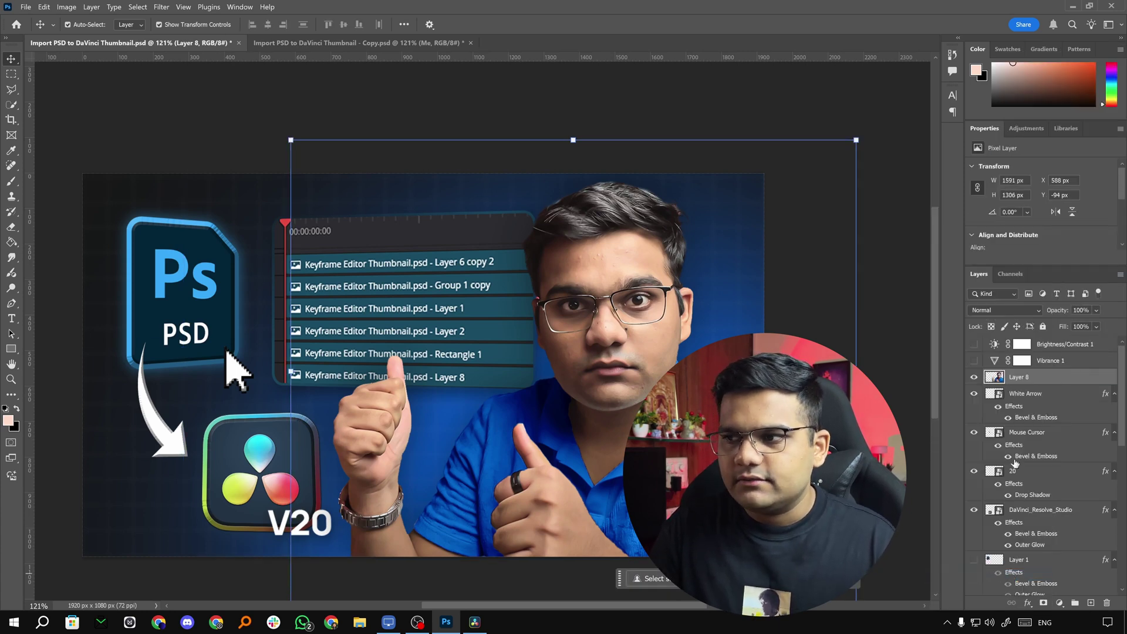
pyautogui.click(975, 380)
pyautogui.click(976, 379)
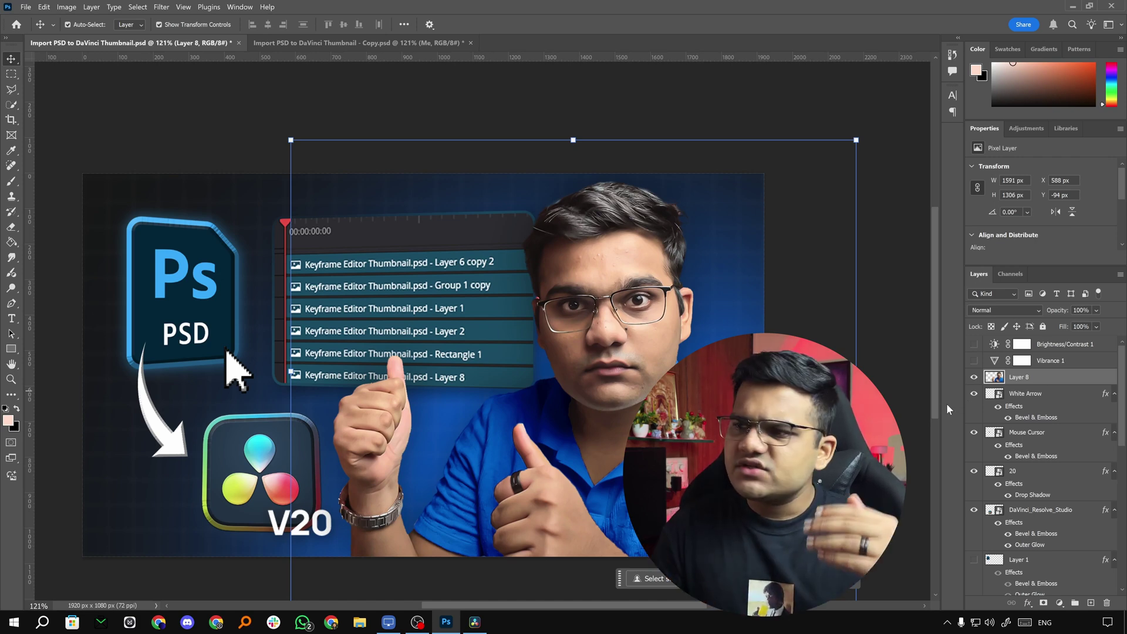
# - Convert the DaVinci_Resolve_Studio layer with its effects to a smart object and rasterize it
pyautogui.scroll(-7, 1039, 470)
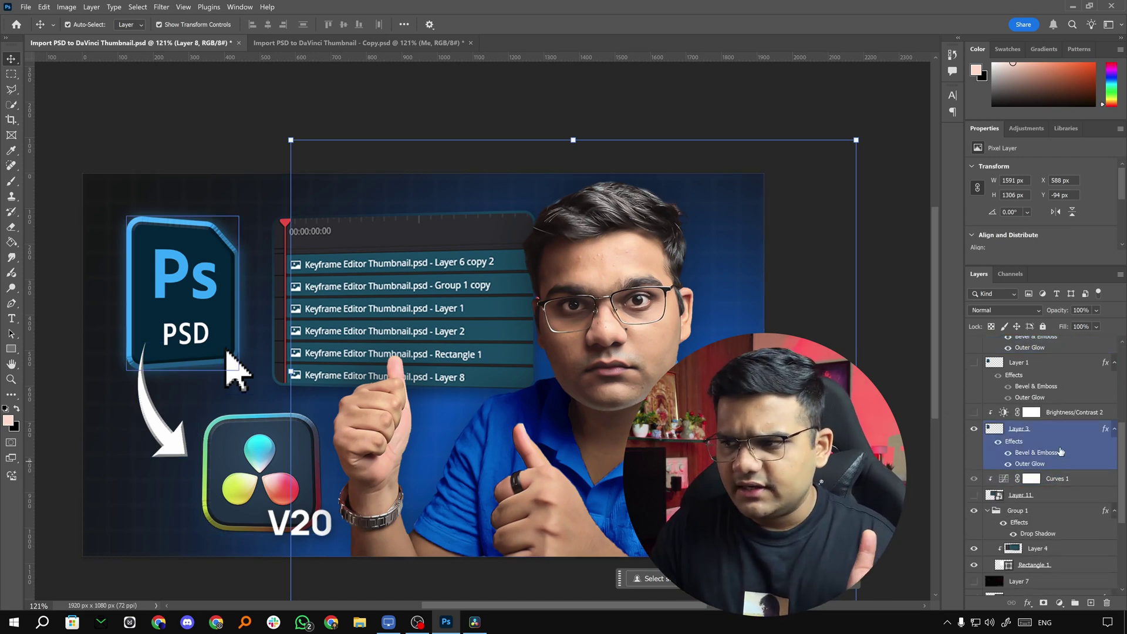
pyautogui.scroll(1, 1041, 418)
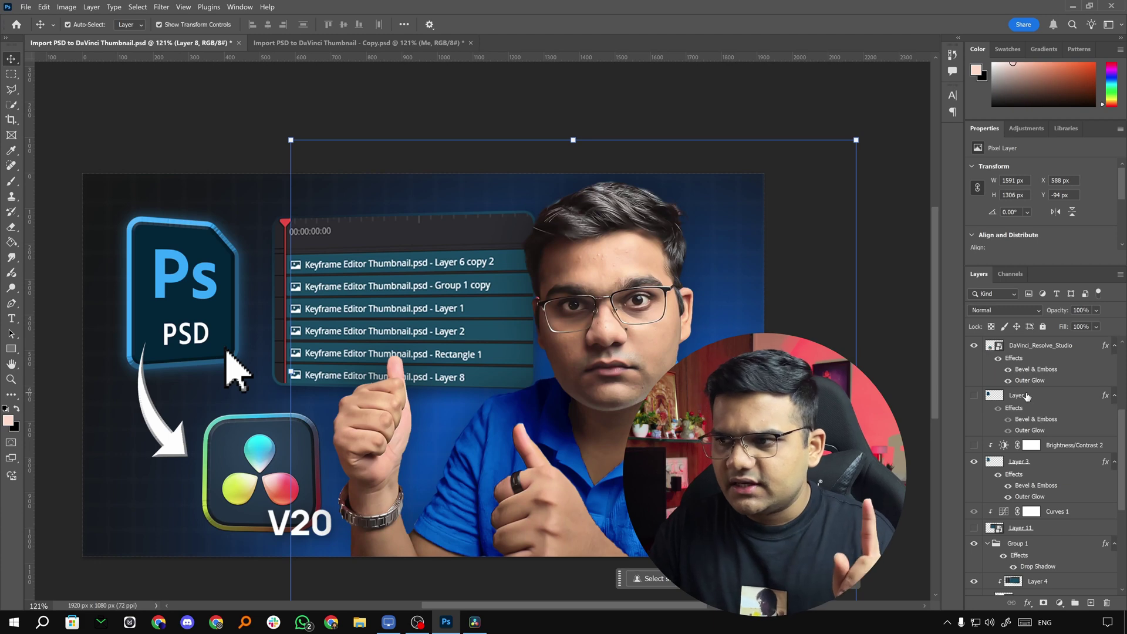
pyautogui.click(1027, 396)
pyautogui.scroll(1, 1025, 394)
pyautogui.click(1027, 379)
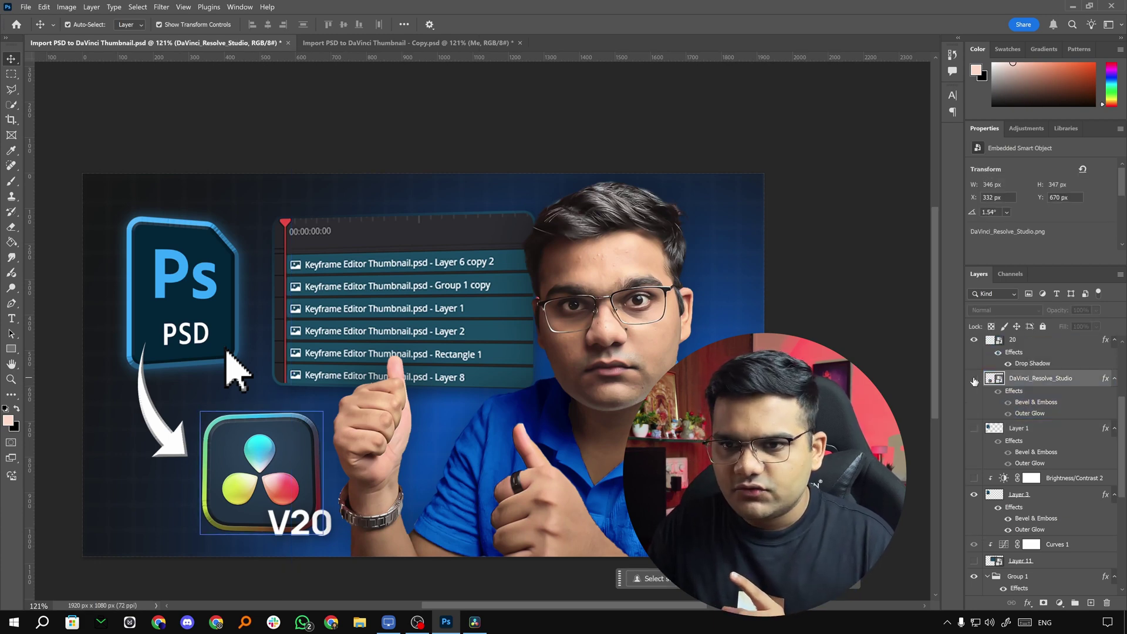
pyautogui.click(974, 381)
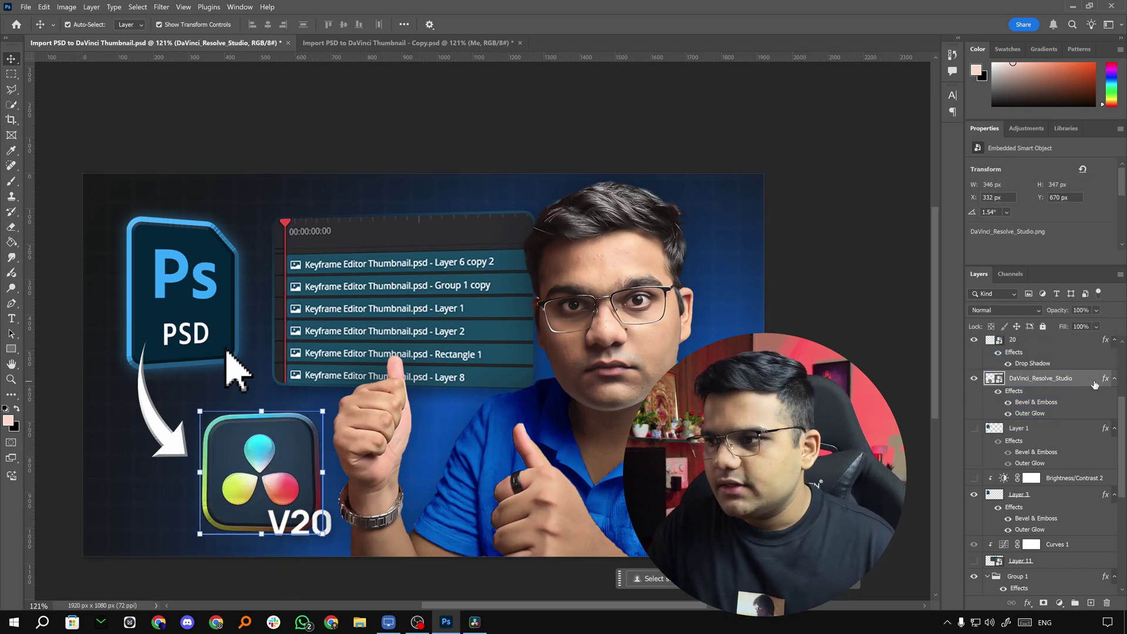
pyautogui.rightClick(1054, 378)
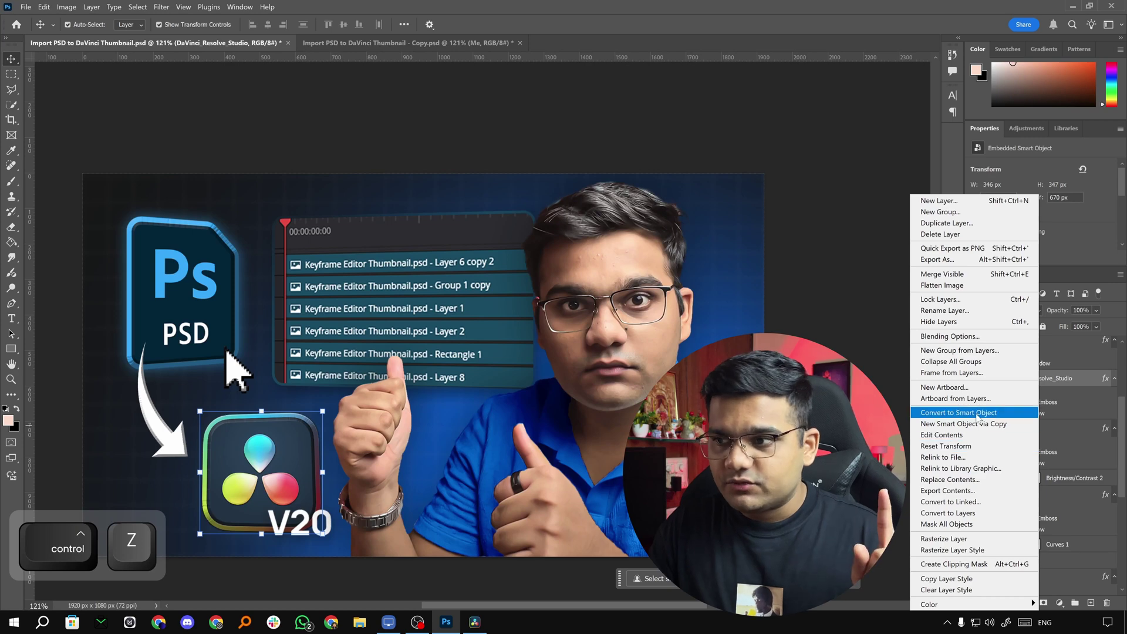
pyautogui.click(977, 414)
pyautogui.rightClick(1032, 380)
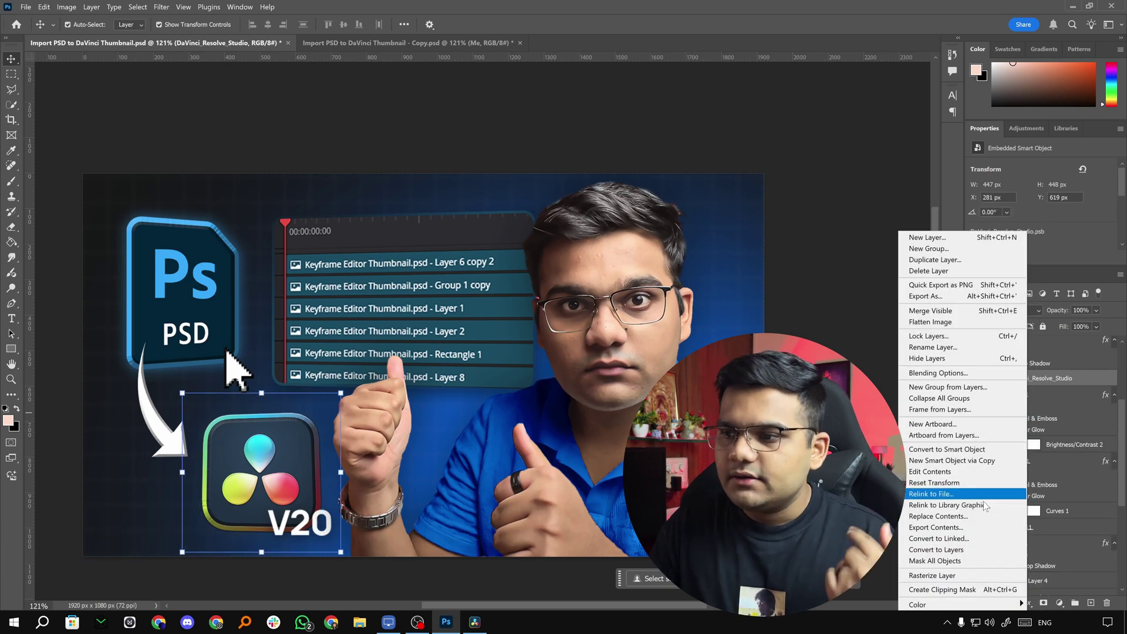
pyautogui.click(970, 575)
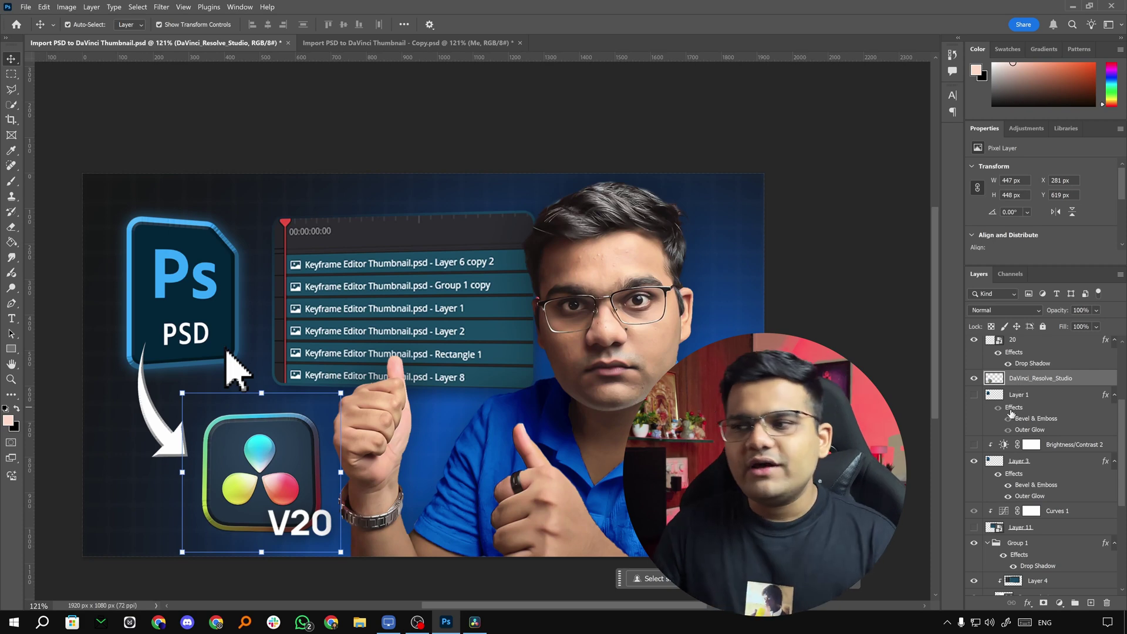
# - Review the prepared layers in the PSD copy, toggling the White Arrow layer's visibility, and return to DaVinci Resolve
pyautogui.click(377, 44)
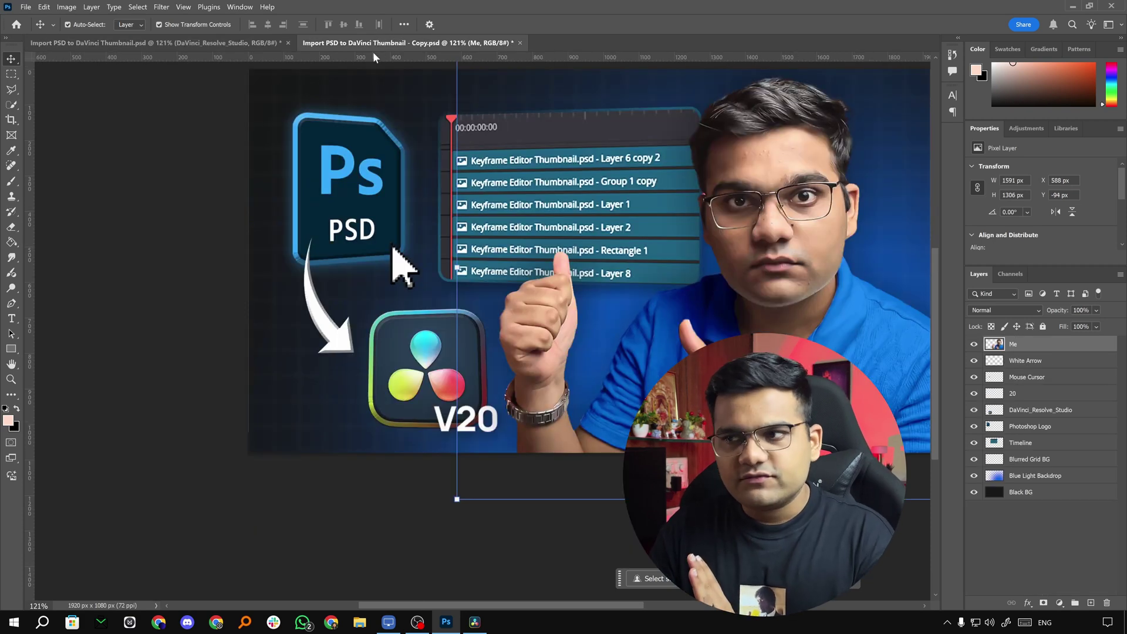
pyautogui.click(1002, 548)
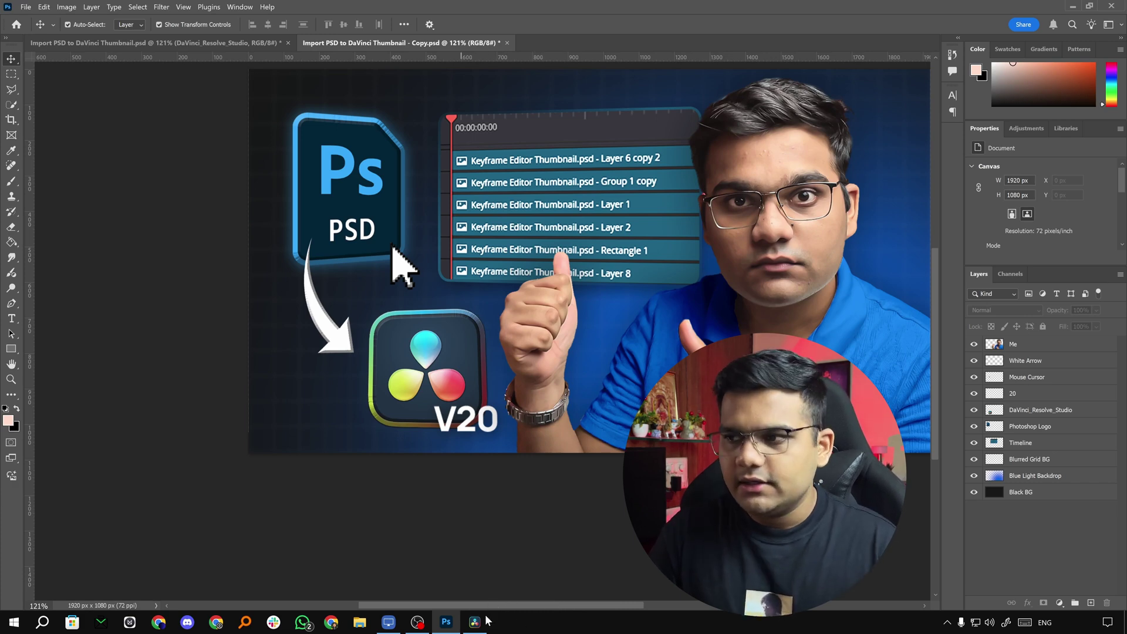
pyautogui.click(1006, 348)
pyautogui.click(977, 347)
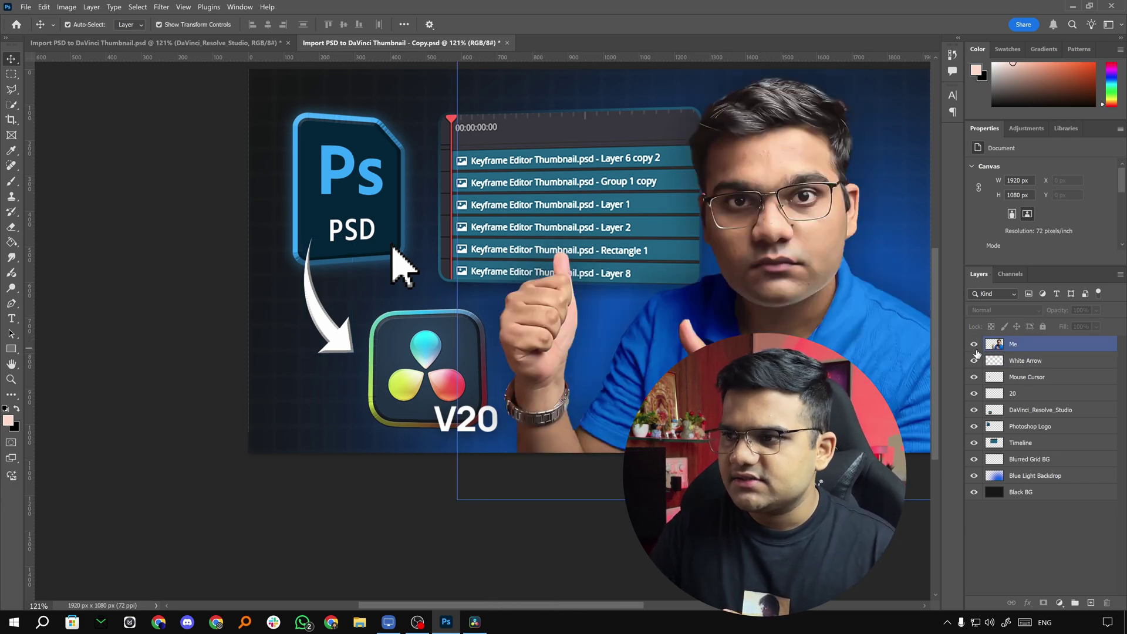
pyautogui.click(975, 363)
pyautogui.click(976, 363)
pyautogui.click(474, 627)
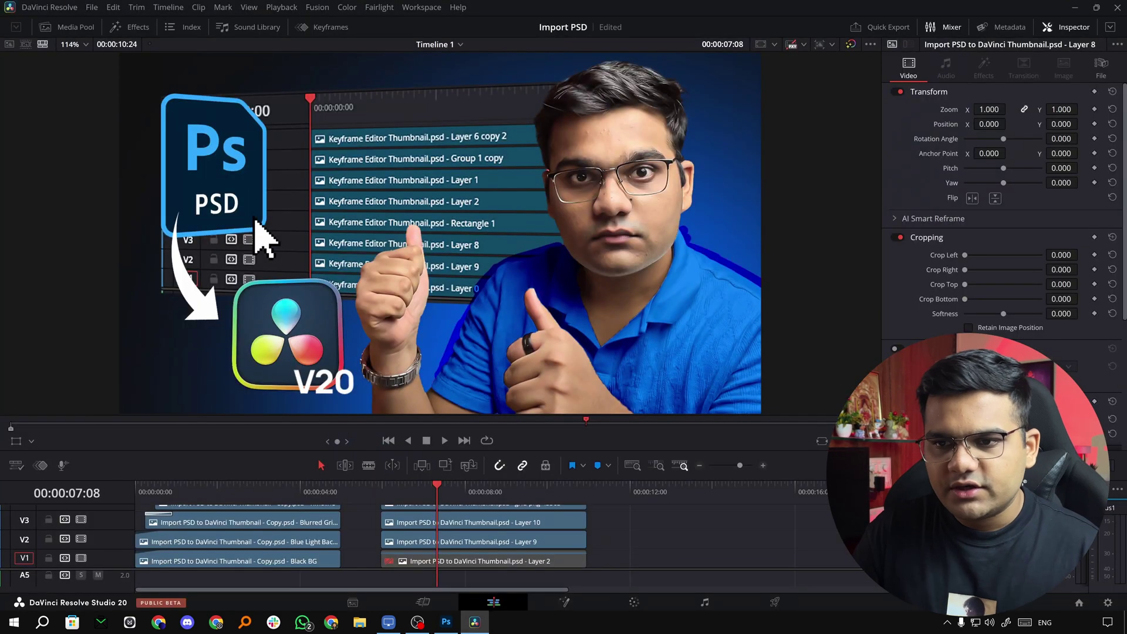
# - Enlarge the timeline's track area around the PSD copy's clips and toggle the White Arrow clip off and on
pyautogui.click(263, 494)
pyautogui.scroll(3, 427, 563)
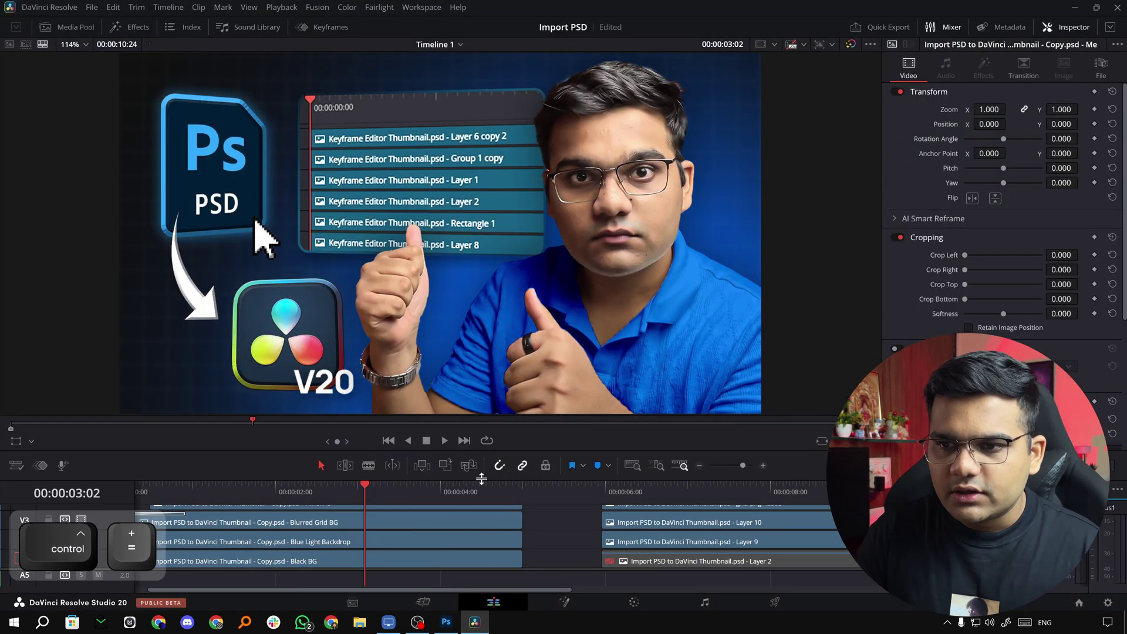
pyautogui.moveTo(480, 478); pyautogui.dragTo(486, 337)
pyautogui.click(392, 361)
pyautogui.press('d')
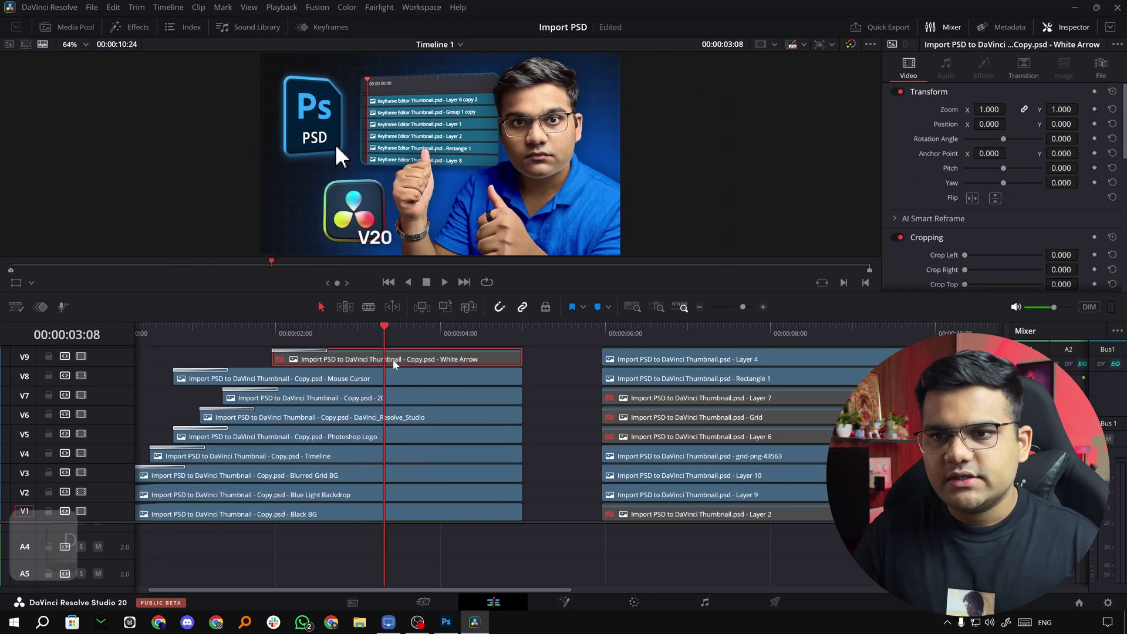
pyautogui.press('d')
# - Disable and re-enable the Mouse Cursor clip and the V20 text clip to check each layer separately
pyautogui.click(394, 377)
pyautogui.press('d')
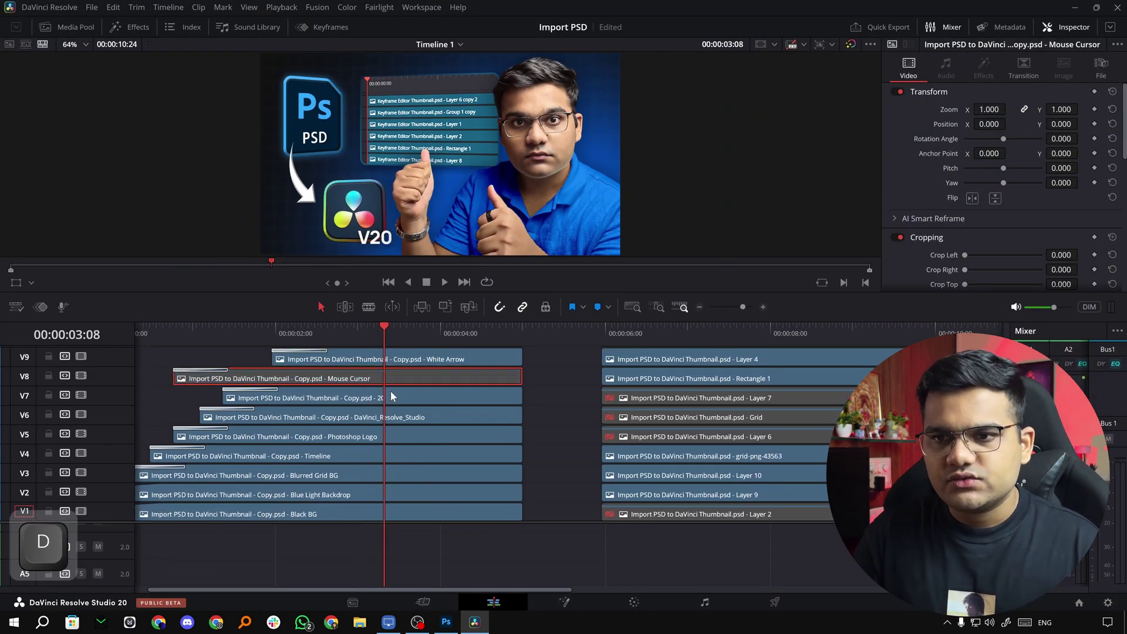
pyautogui.press('d')
pyautogui.click(390, 392)
pyautogui.press('d')
pyautogui.press('d')
# - Toggle the DaVinci_Resolve_Studio and Photoshop Logo clips off and on to check that each logo imported intact
pyautogui.click(381, 417)
pyautogui.press('d')
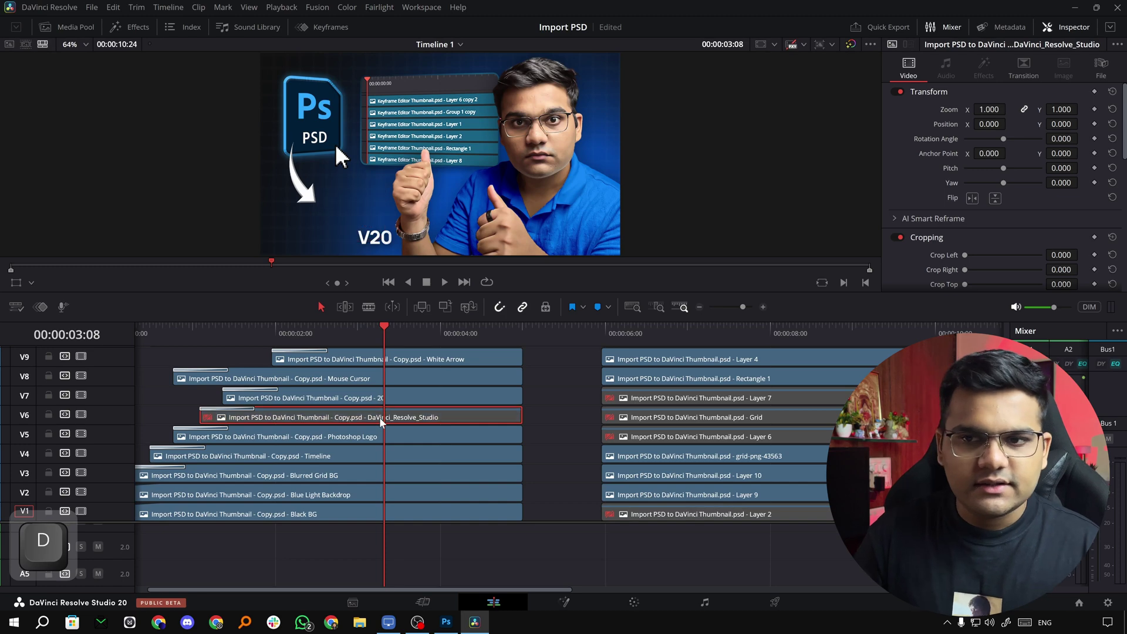
pyautogui.press('d')
pyautogui.press('d')
pyautogui.press('d')
pyautogui.click(409, 436)
pyautogui.press('d')
pyautogui.press('d')
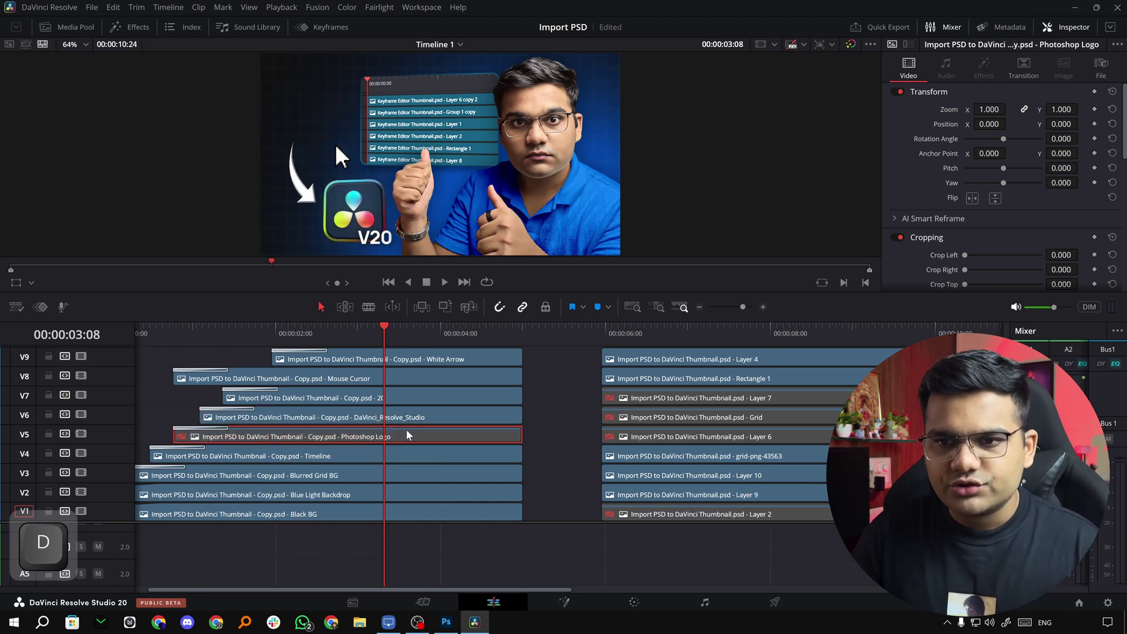
# - Toggle the PSD copy's Timeline layer clip off and on, clear the selection and save the project
pyautogui.click(387, 456)
pyautogui.press('d')
pyautogui.press('d')
pyautogui.click(551, 435)
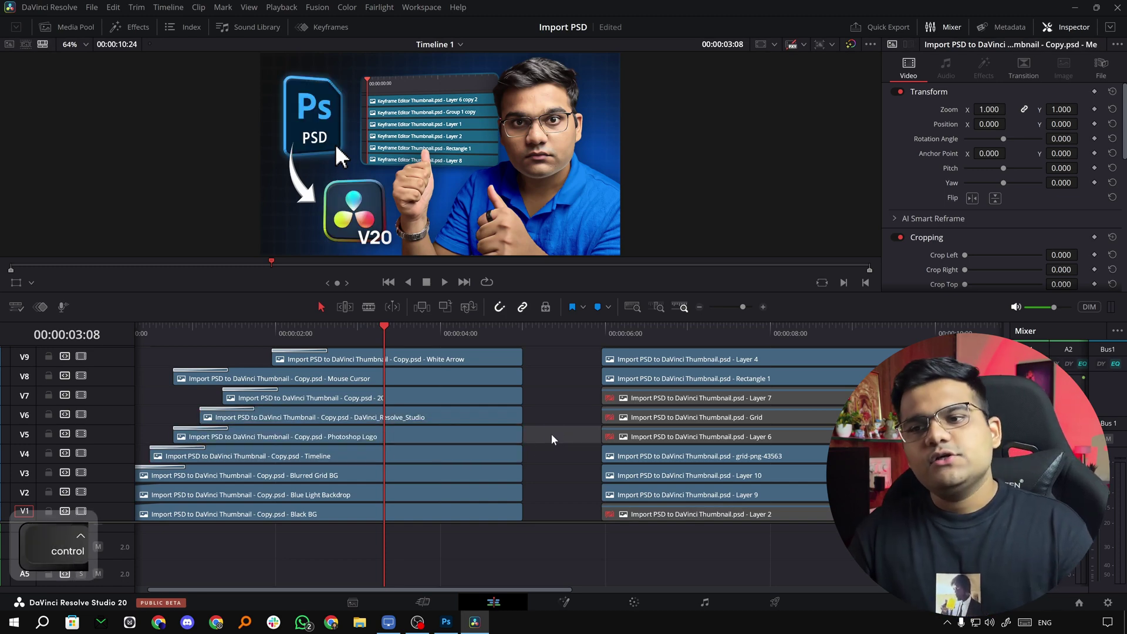
pyautogui.hotkey('ctrl', 's')
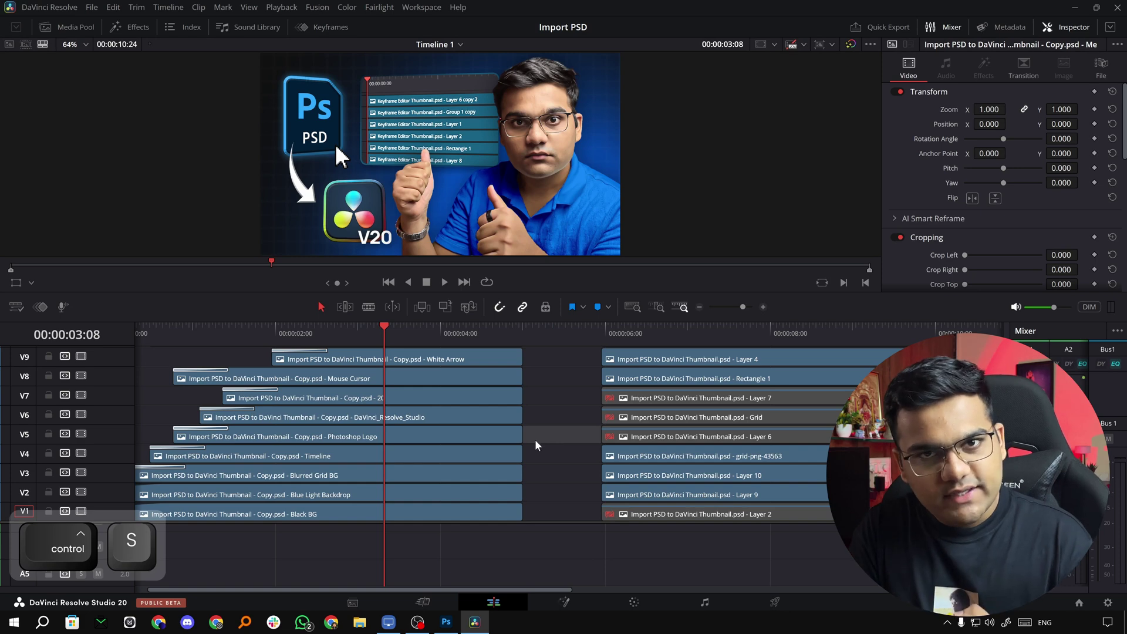